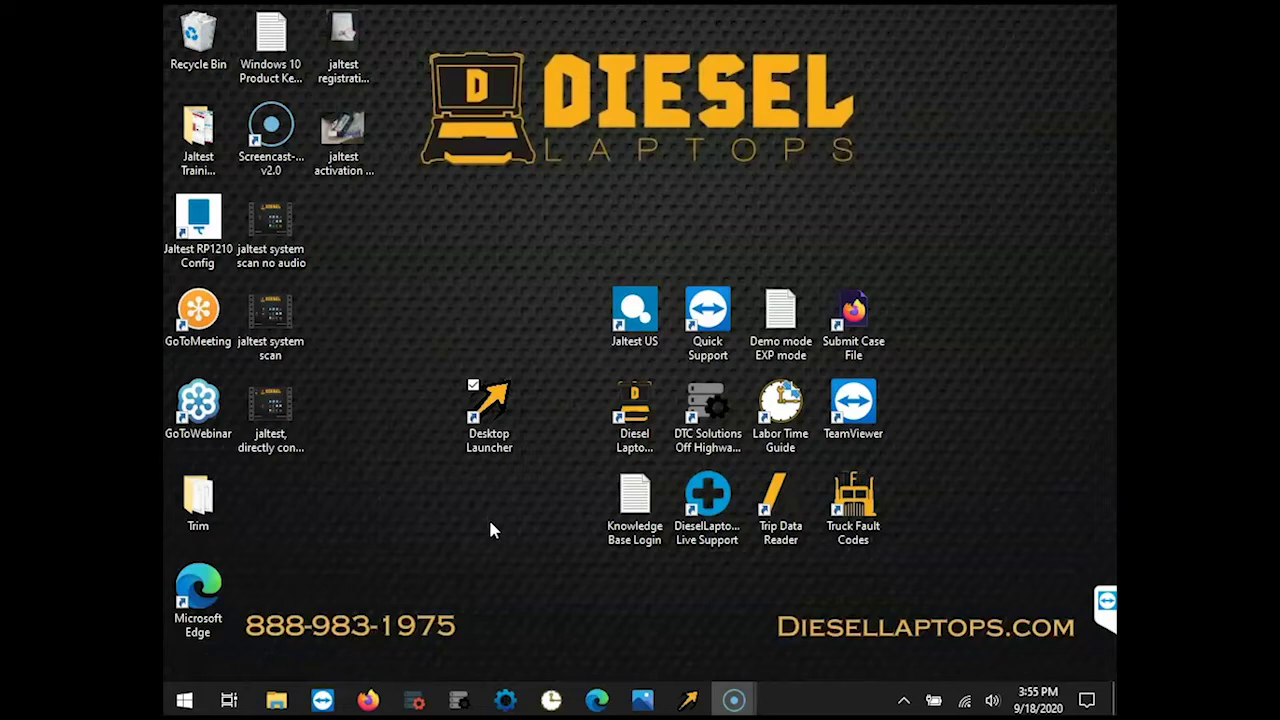
# Step: Launch Jaltest diagnostics from the Diesel Laptops Desktop Launcher, opening the connector-selection screen
pyautogui.doubleClick(492, 410)
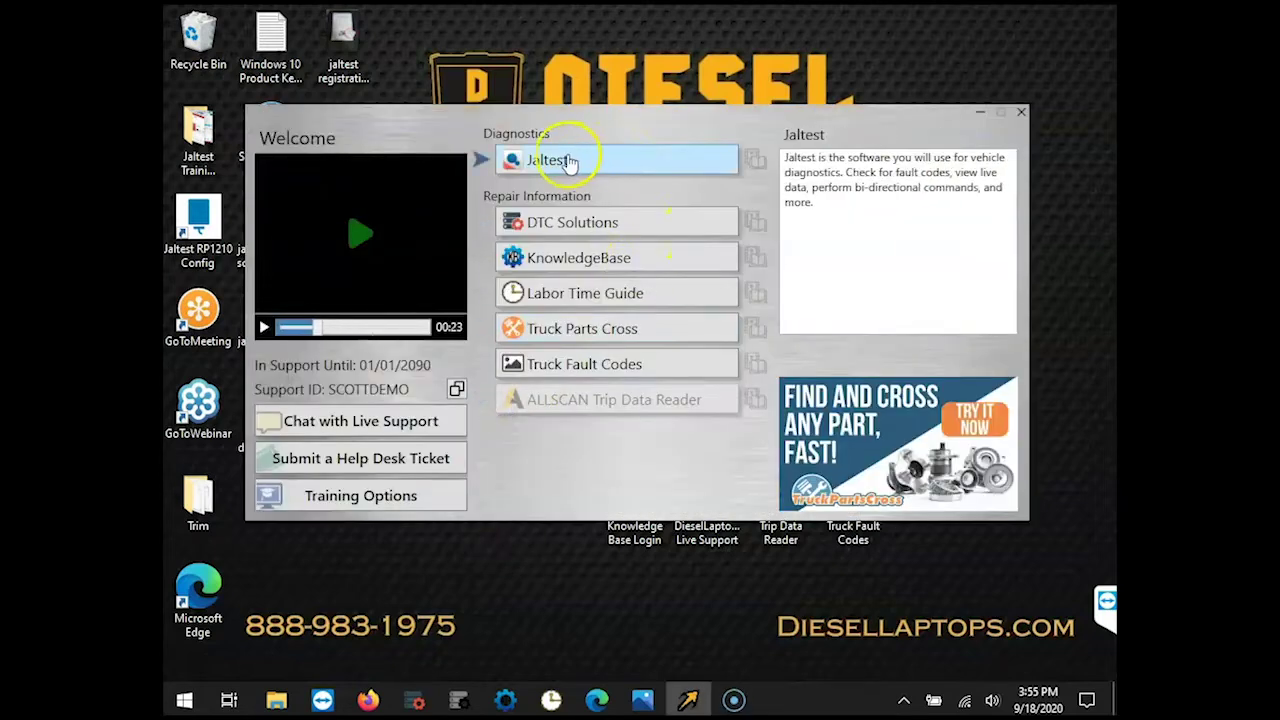
pyautogui.click(572, 164)
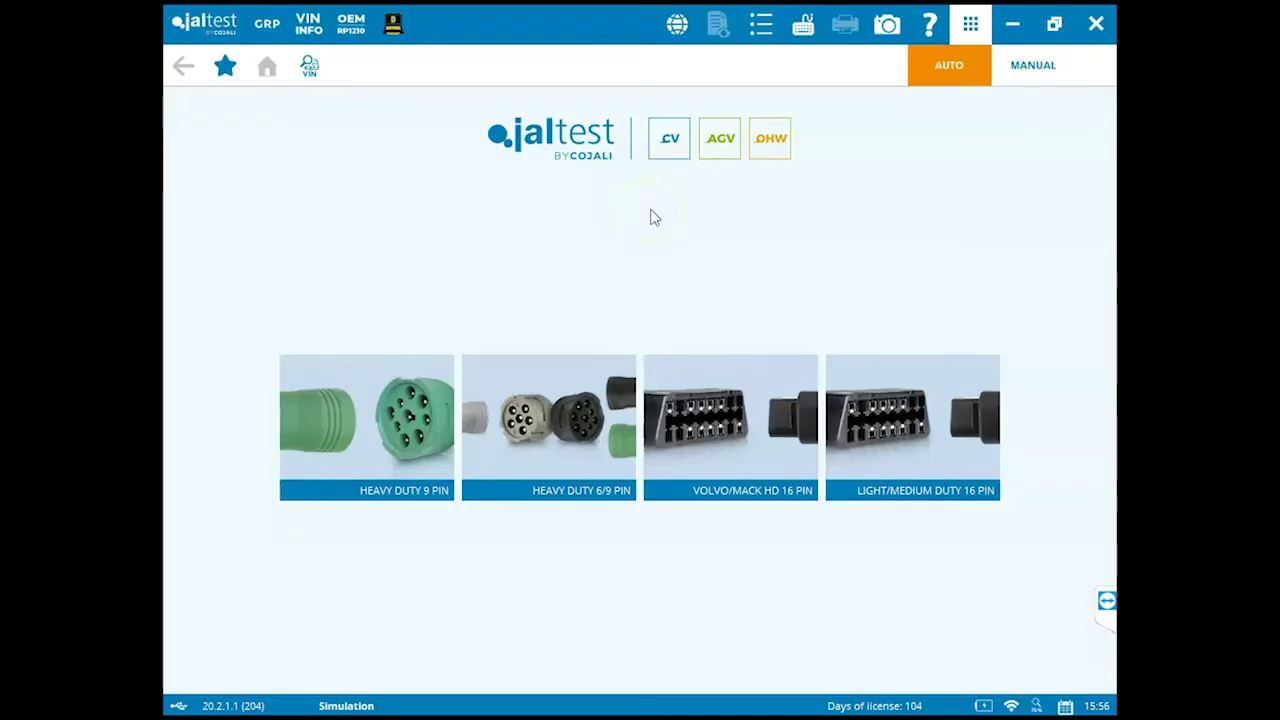
# Step: Bring up Preferences > Configuration on Graphic customization, showing Standard theme and AUTO opening mode
pyautogui.click(765, 28)
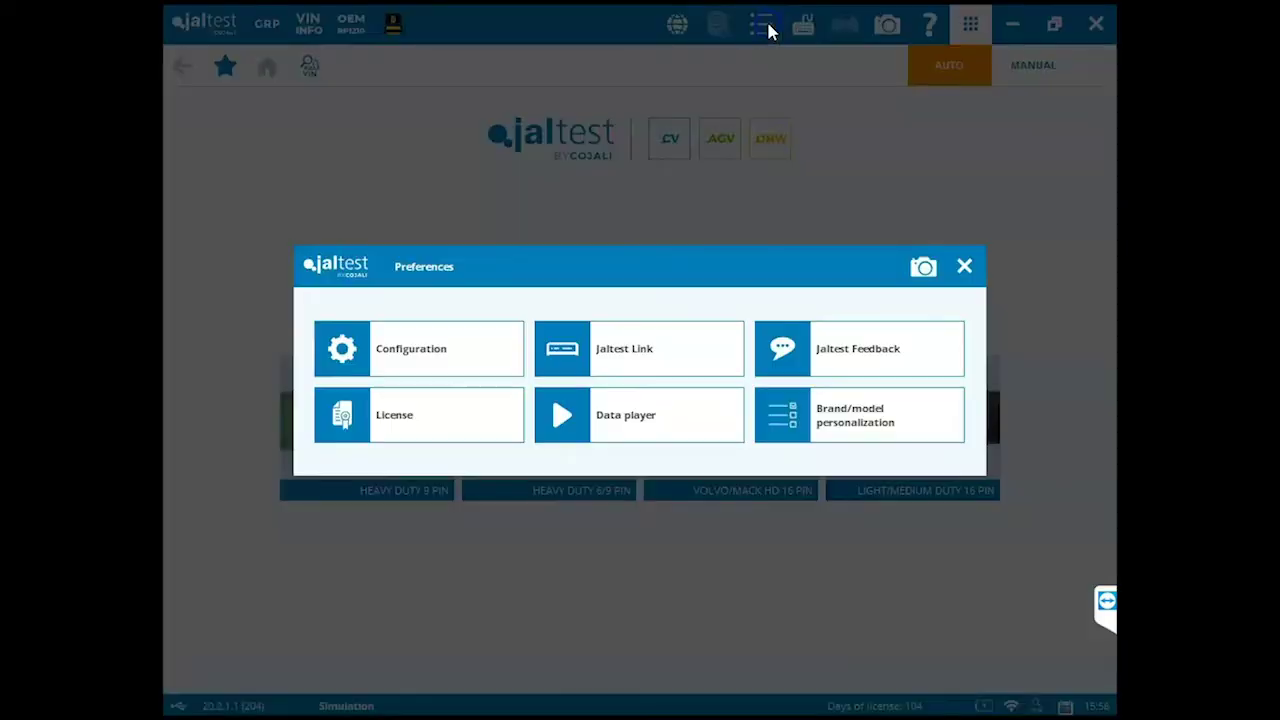
pyautogui.click(479, 350)
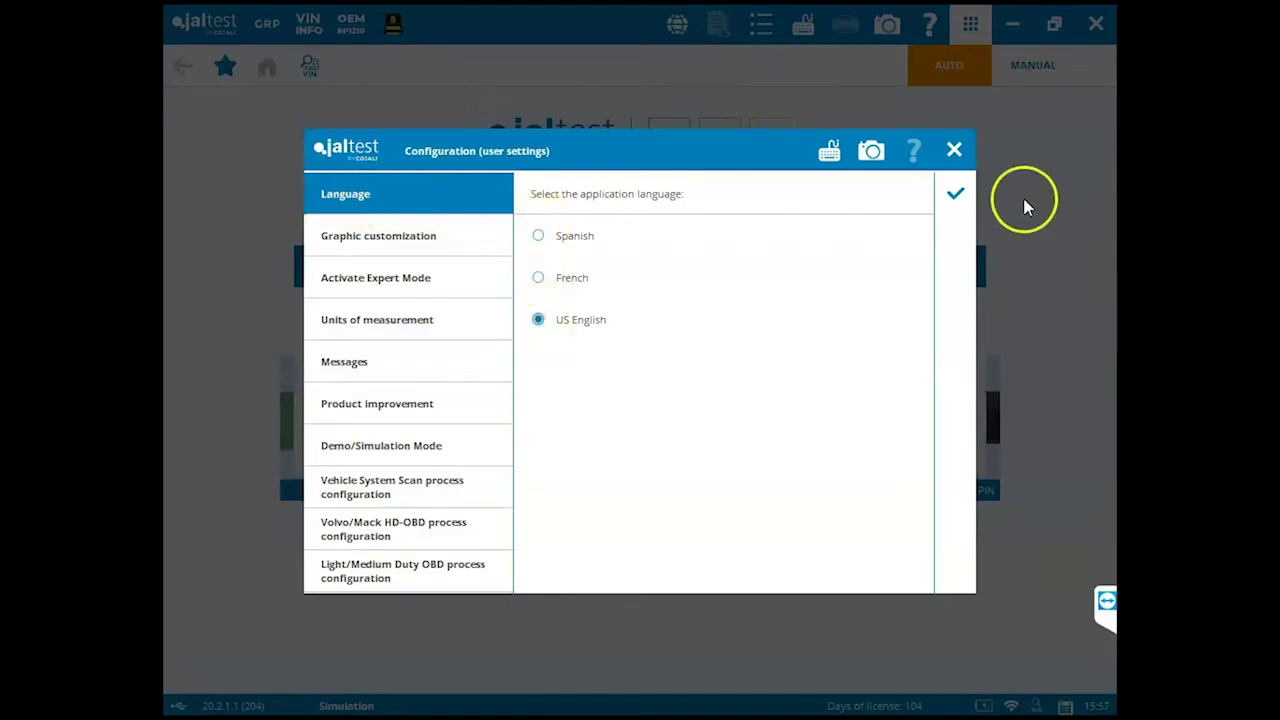
pyautogui.click(423, 240)
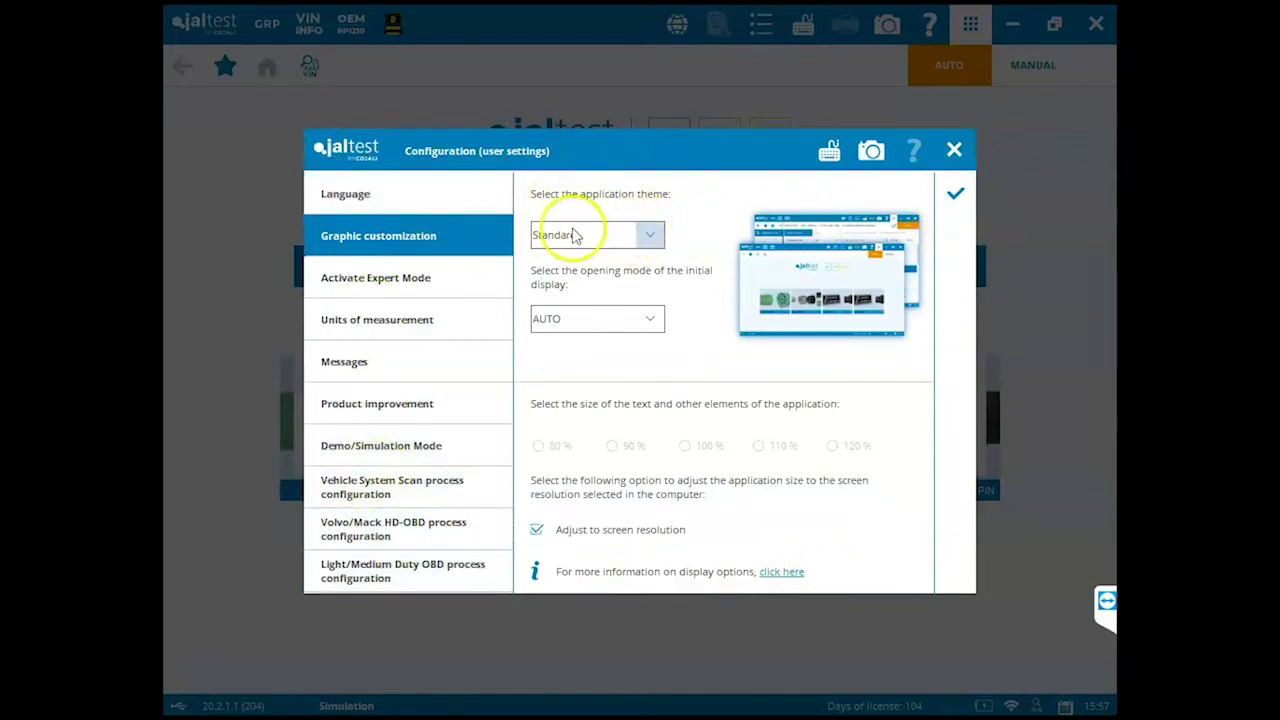
# Step: Set the application theme to Red after trying AGV Green and OHW Yellow, keeping opening mode AUTO
pyautogui.click(648, 234)
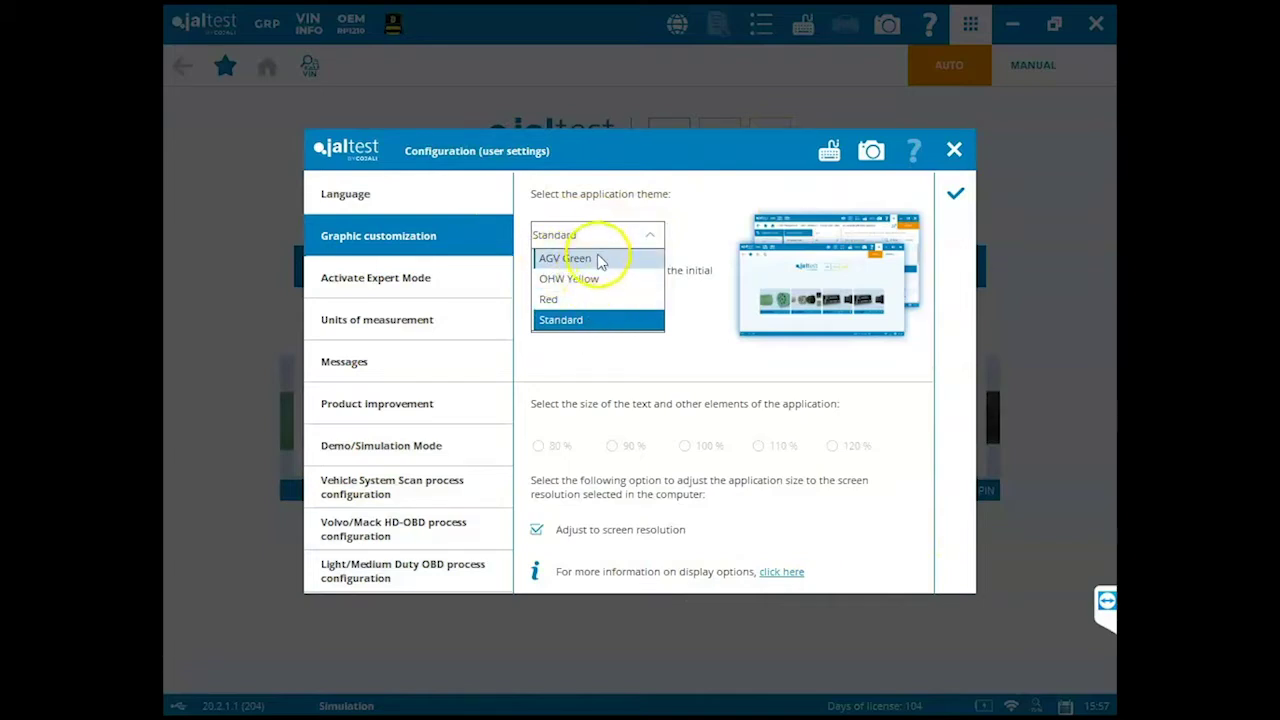
pyautogui.click(592, 258)
pyautogui.click(650, 233)
pyautogui.click(570, 279)
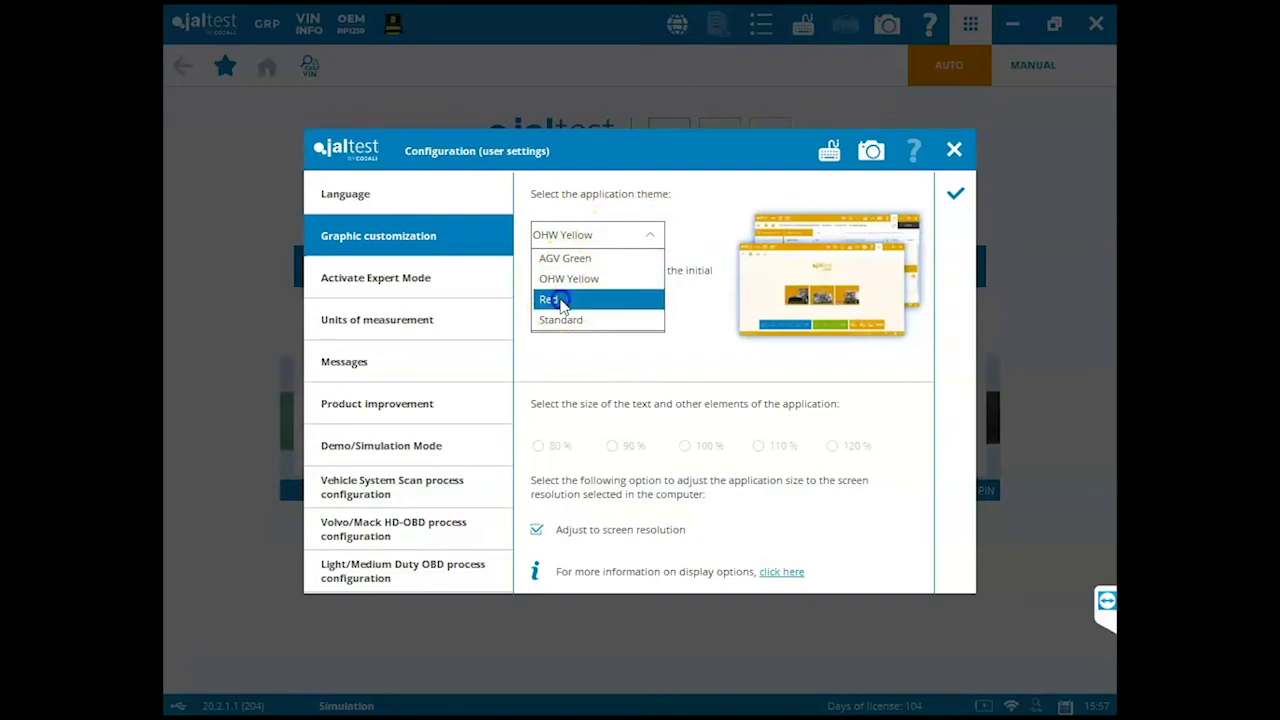
pyautogui.click(560, 299)
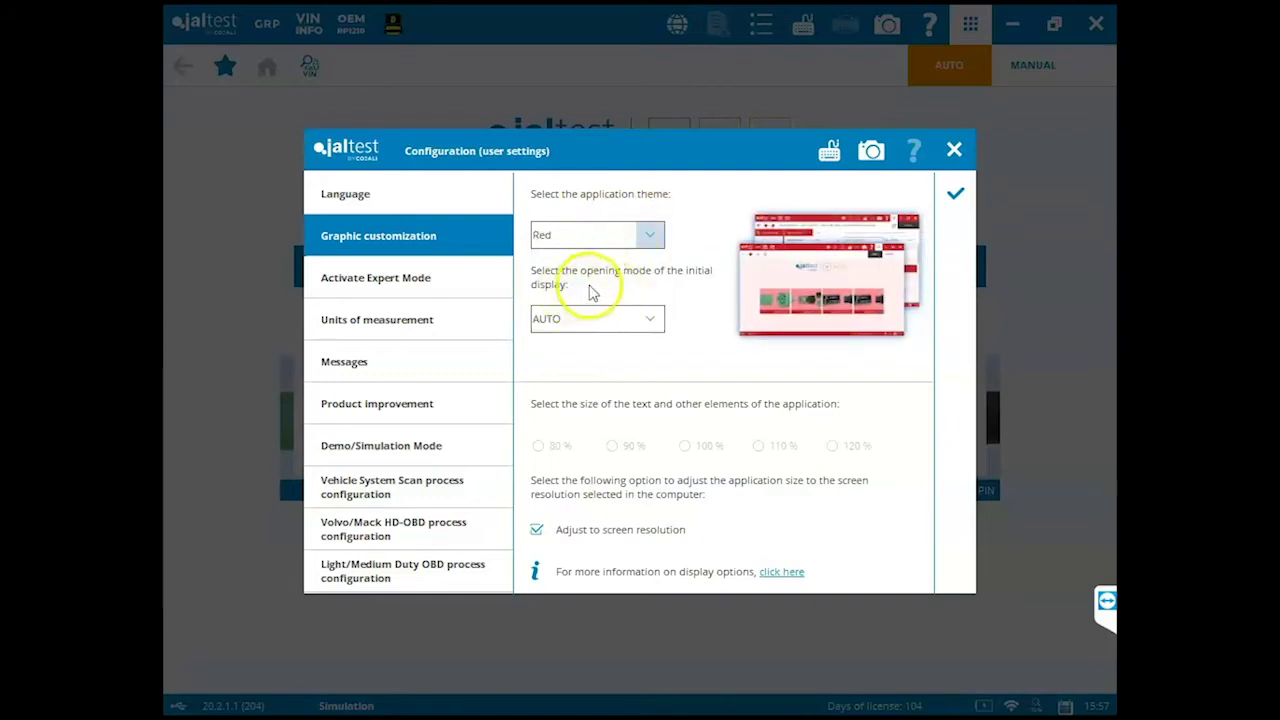
pyautogui.click(653, 317)
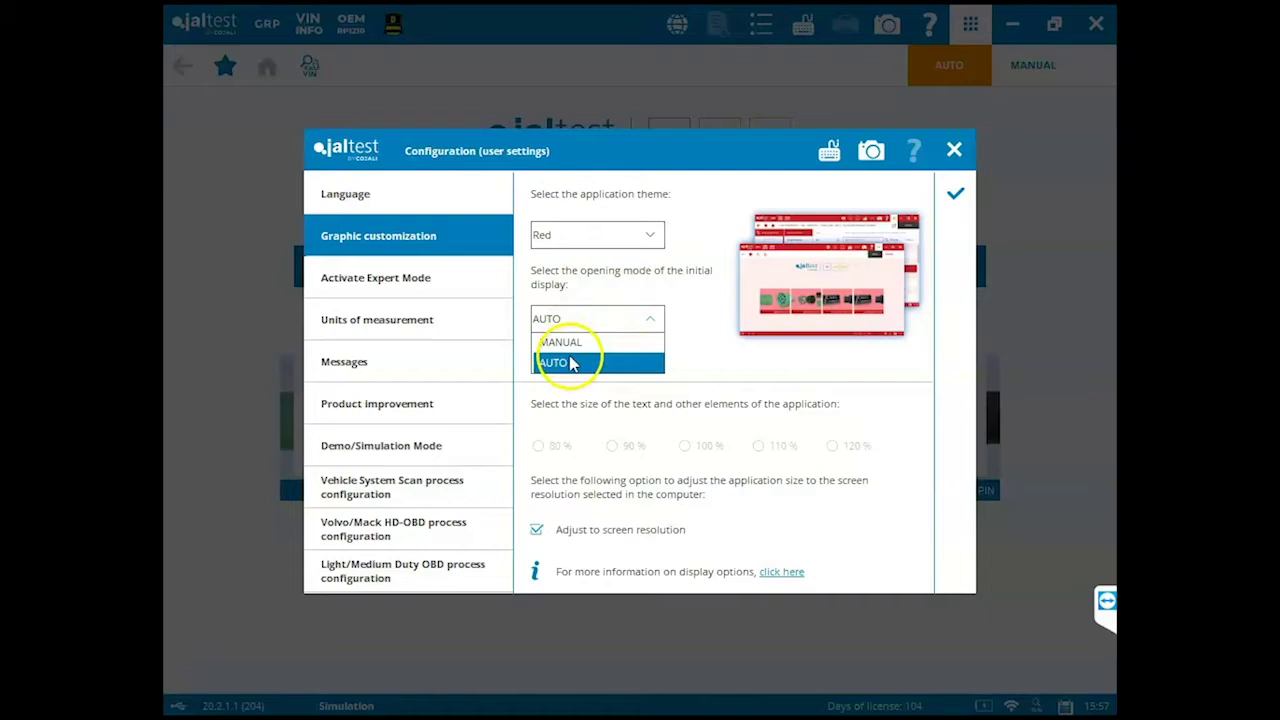
pyautogui.click(617, 297)
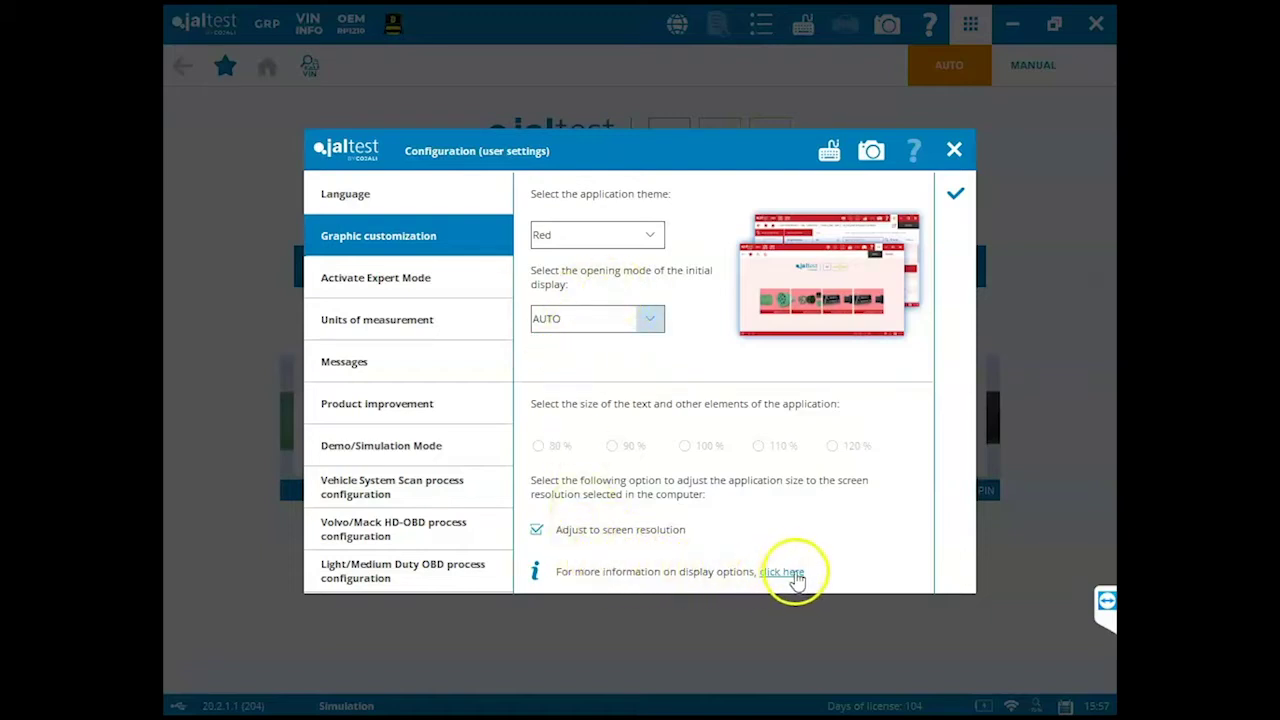
# Step: Show Activate Expert Mode, accept its terms and conditions, and select the 6-digit password field
pyautogui.click(384, 278)
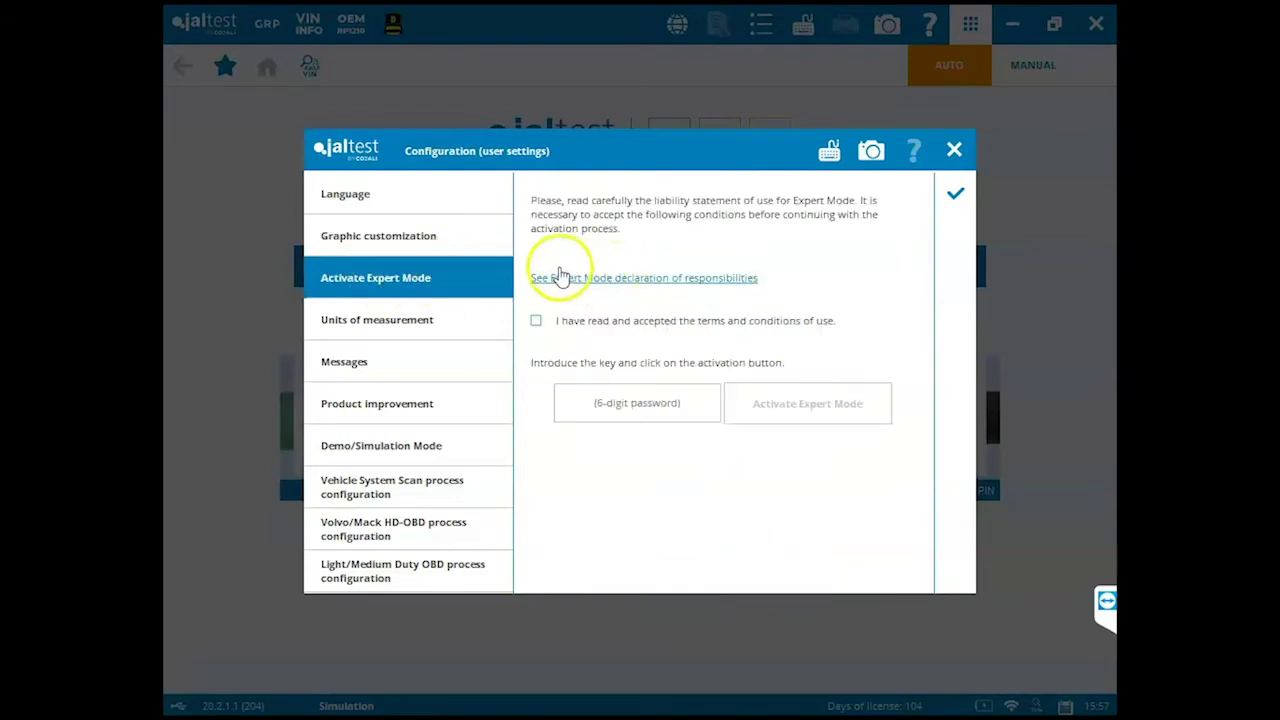
pyautogui.click(537, 321)
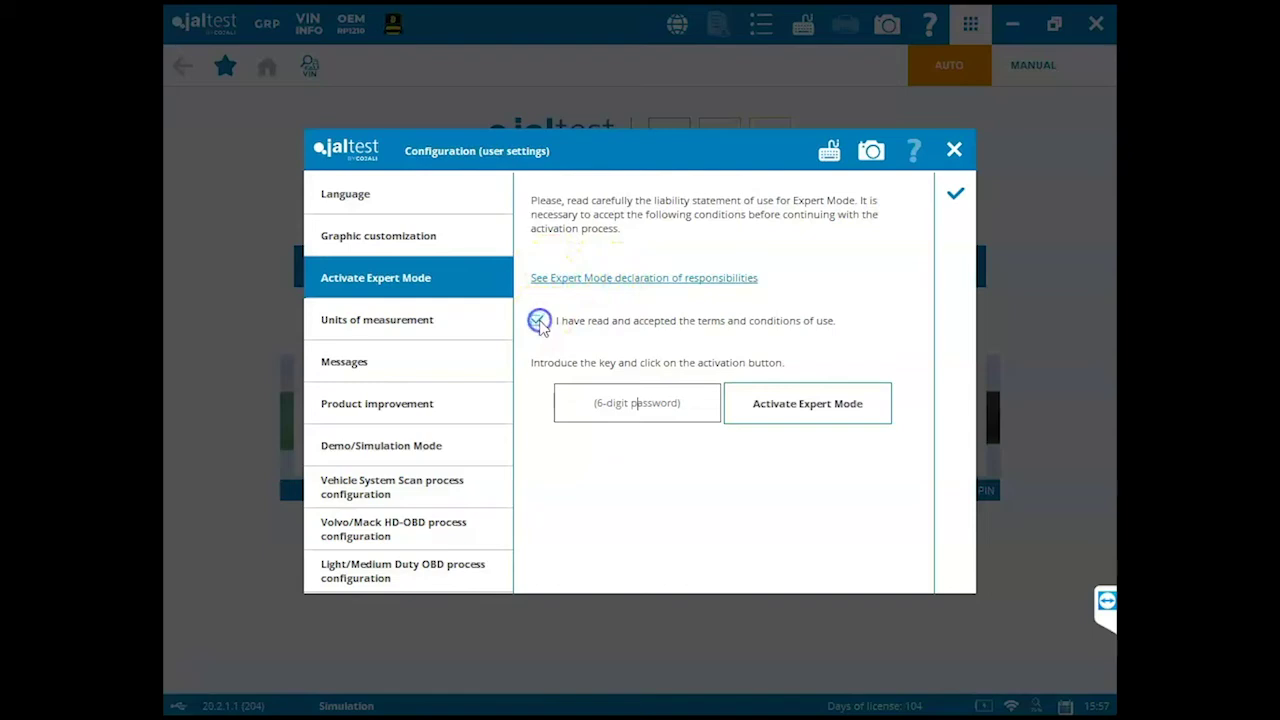
pyautogui.click(661, 400)
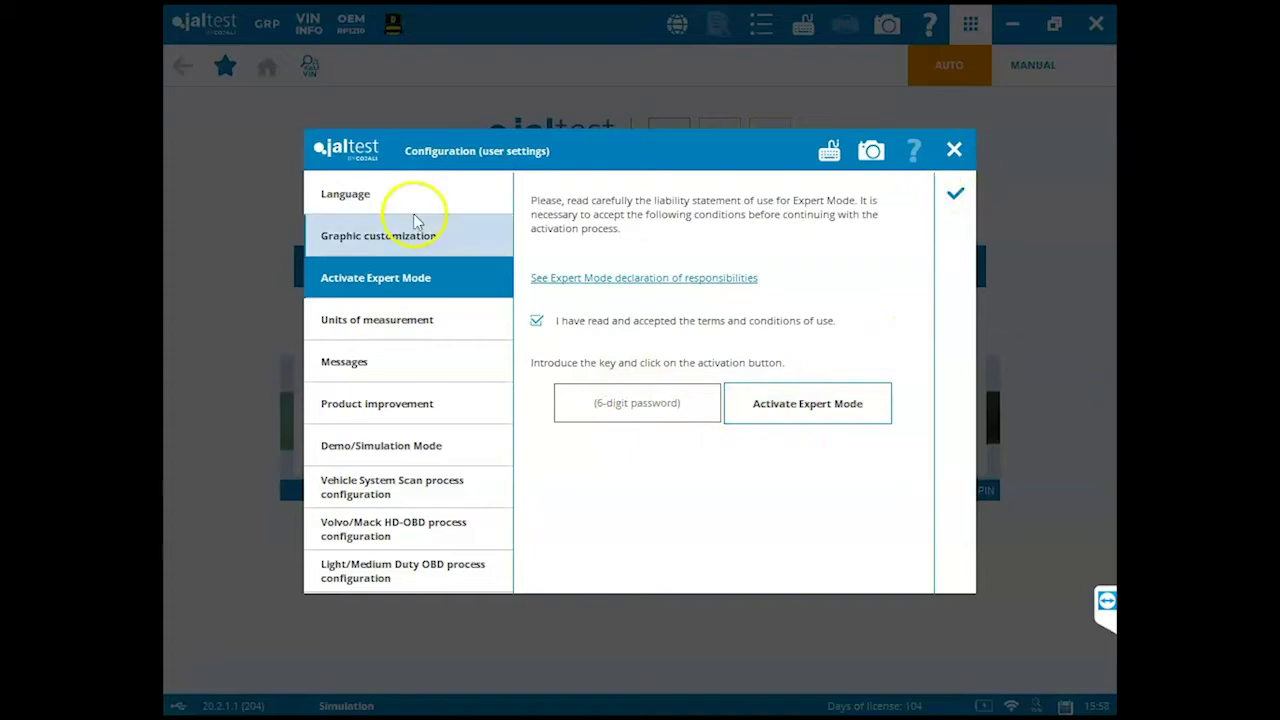
# Step: Review the USA units of measurement list, then show the Messages page with messages activated
pyautogui.click(345, 334)
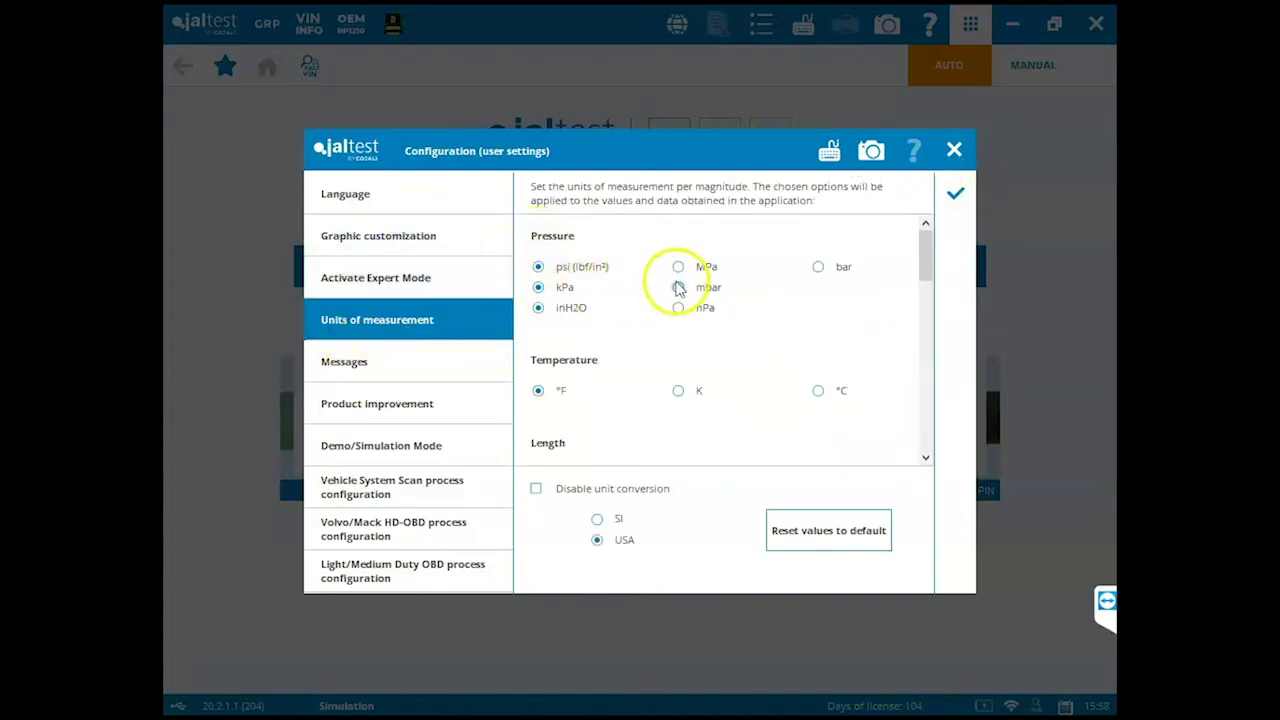
pyautogui.scroll(-10, 677, 288)
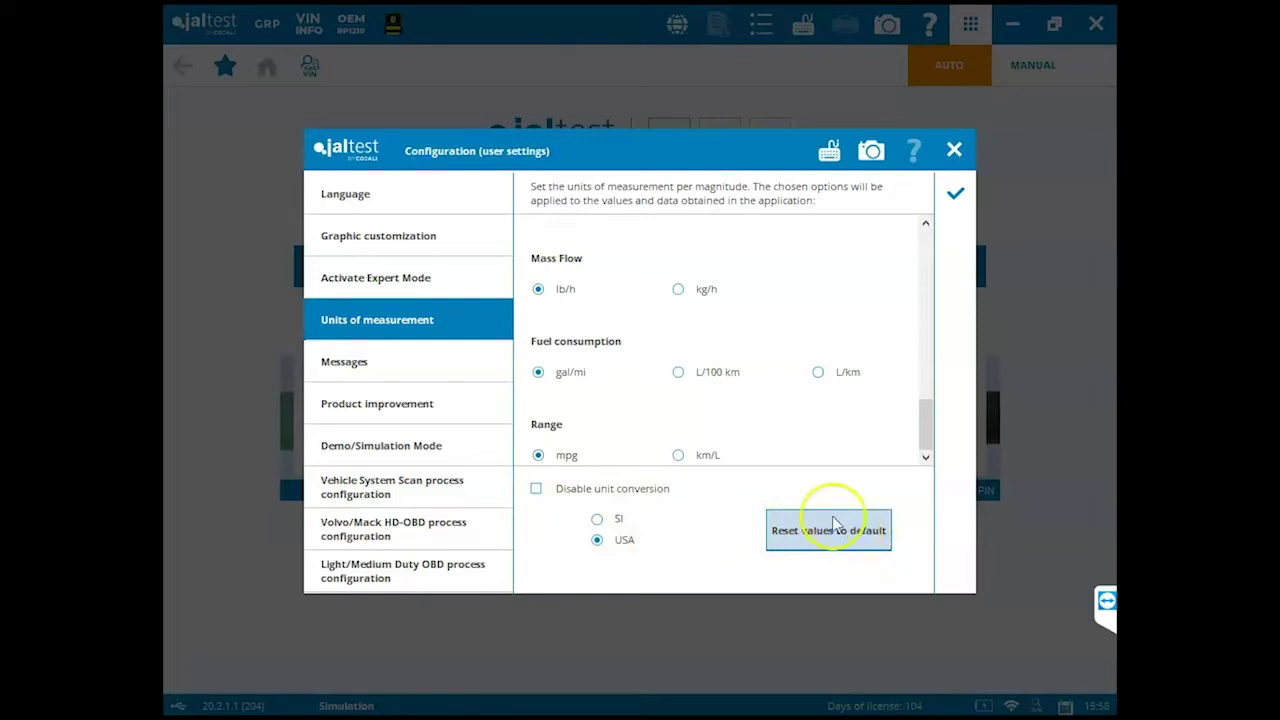
pyautogui.click(355, 362)
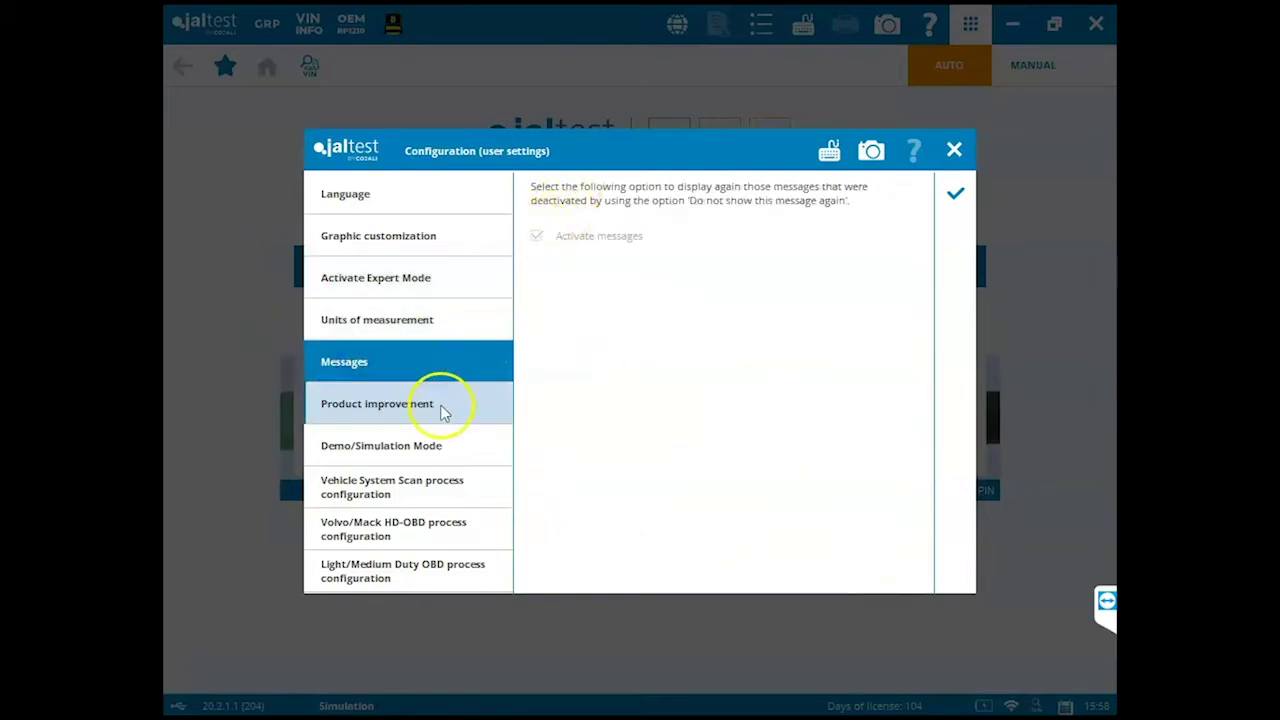
# Step: Show the Vehicle System Scan process page and review its scan-button radio options
pyautogui.click(402, 487)
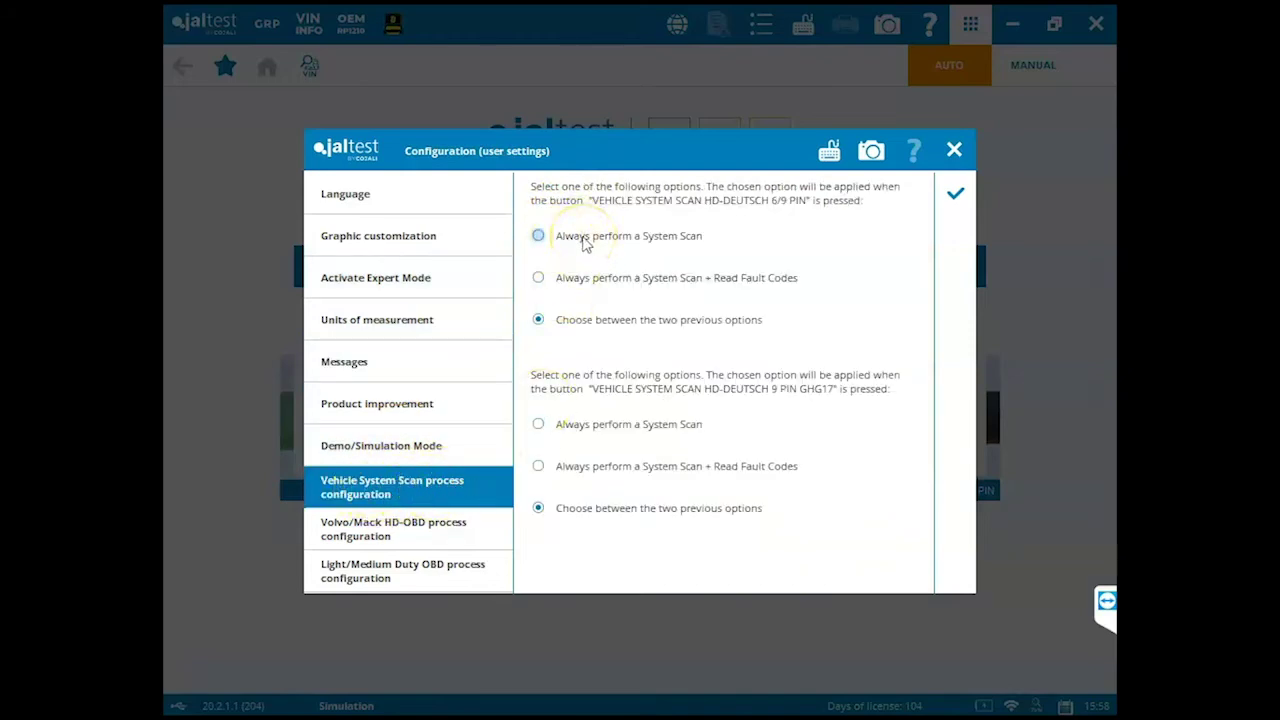
pyautogui.click(568, 288)
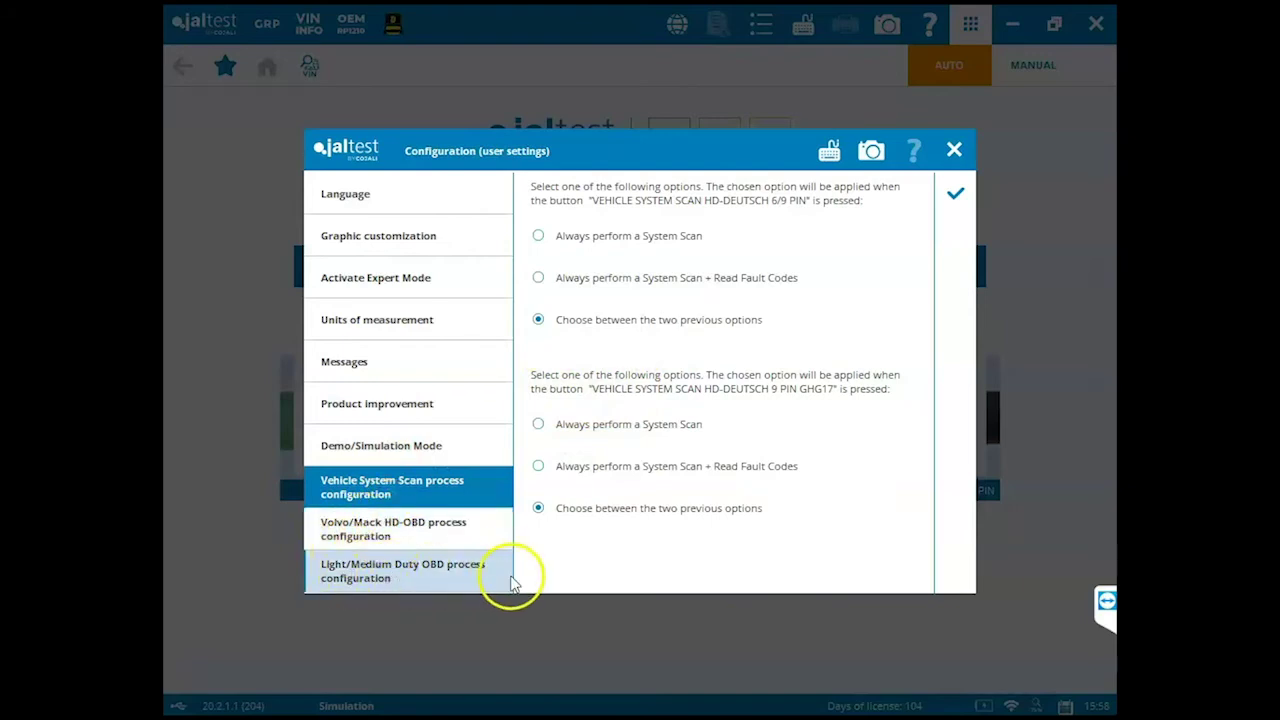
# Step: Exit the configuration settings and show Jaltest Link details: JaltestLink V8.1, firmware 20.2.1
pyautogui.click(954, 149)
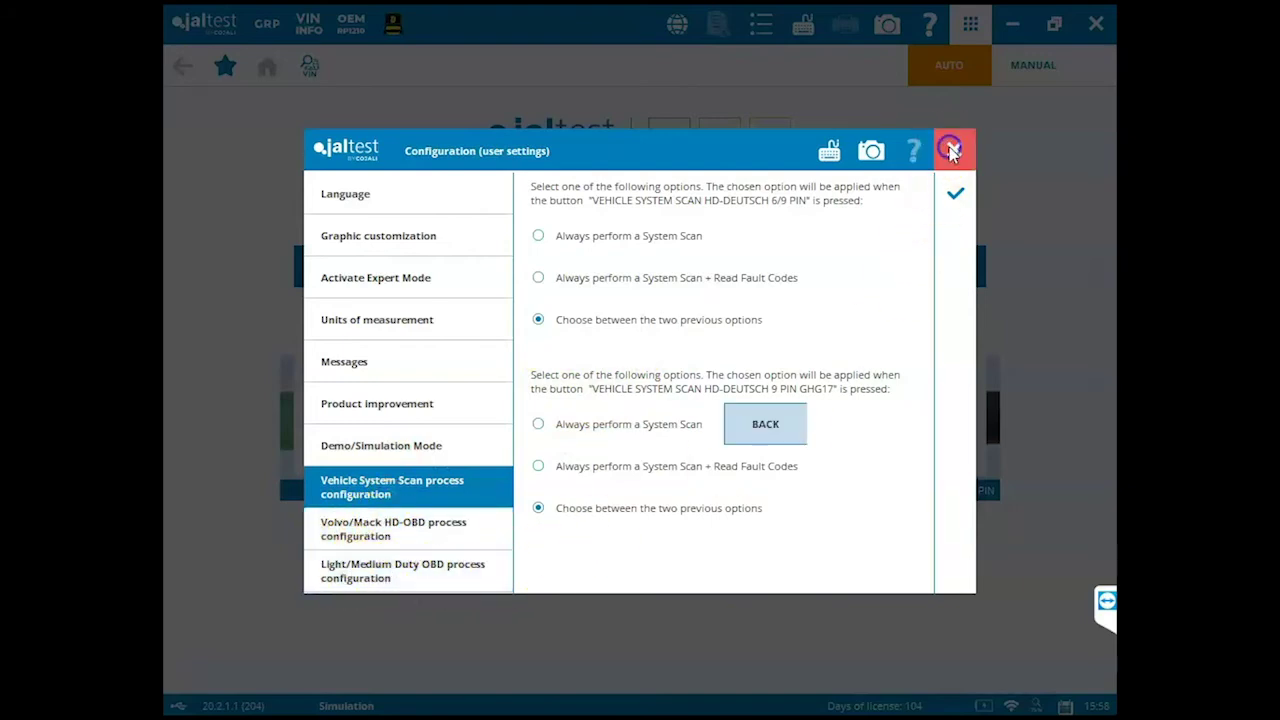
pyautogui.click(847, 424)
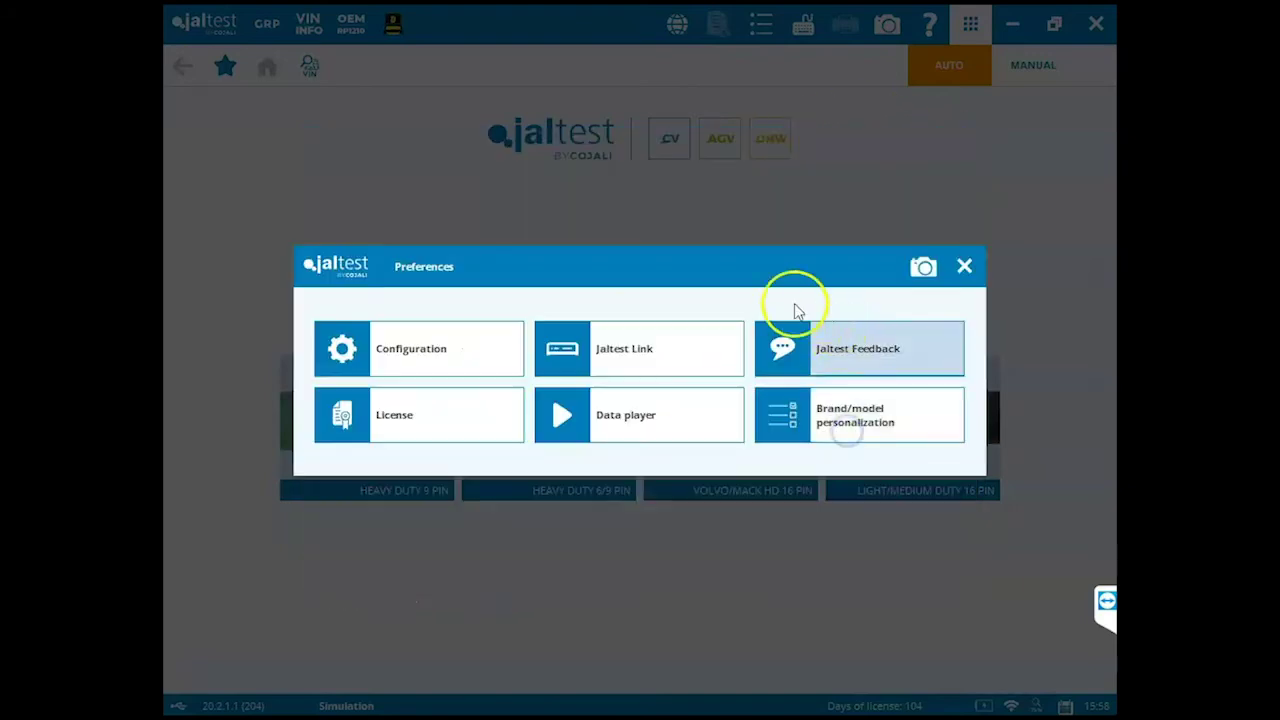
pyautogui.click(640, 352)
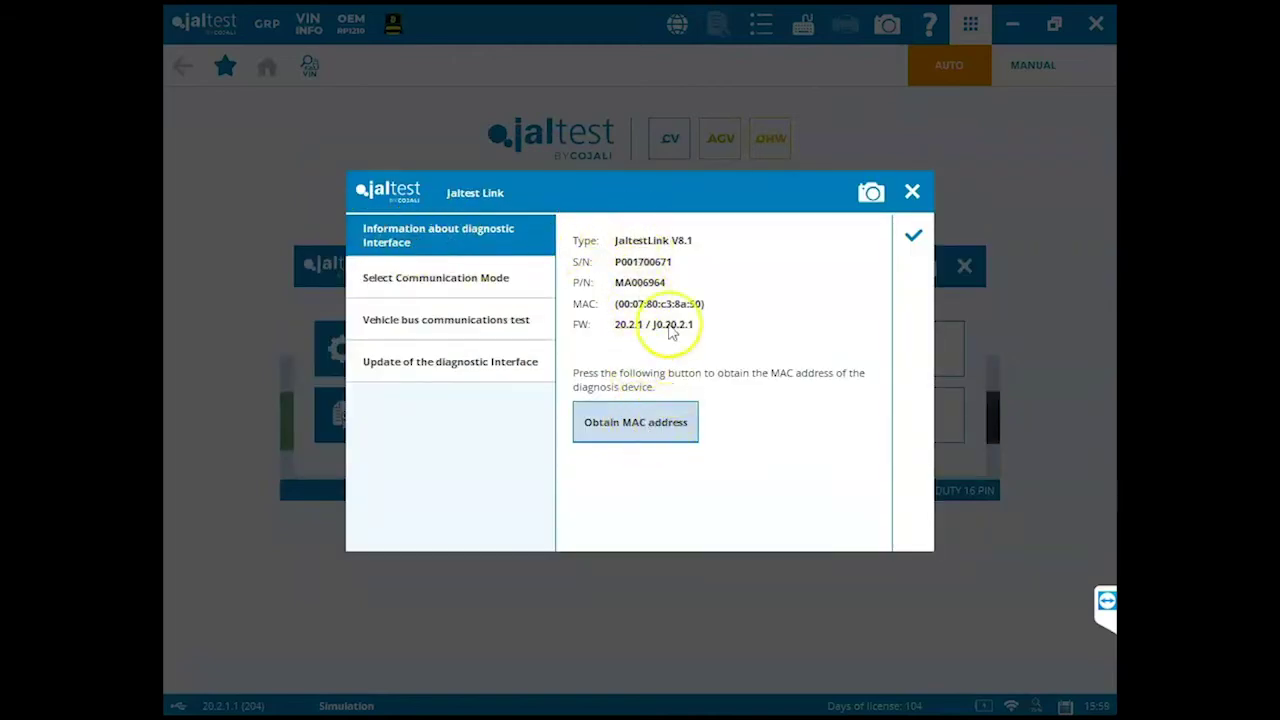
# Step: Review Jaltest Link's communication modes, bus test and interface update page confirming firmware 20.2.1, then close it
pyautogui.click(450, 278)
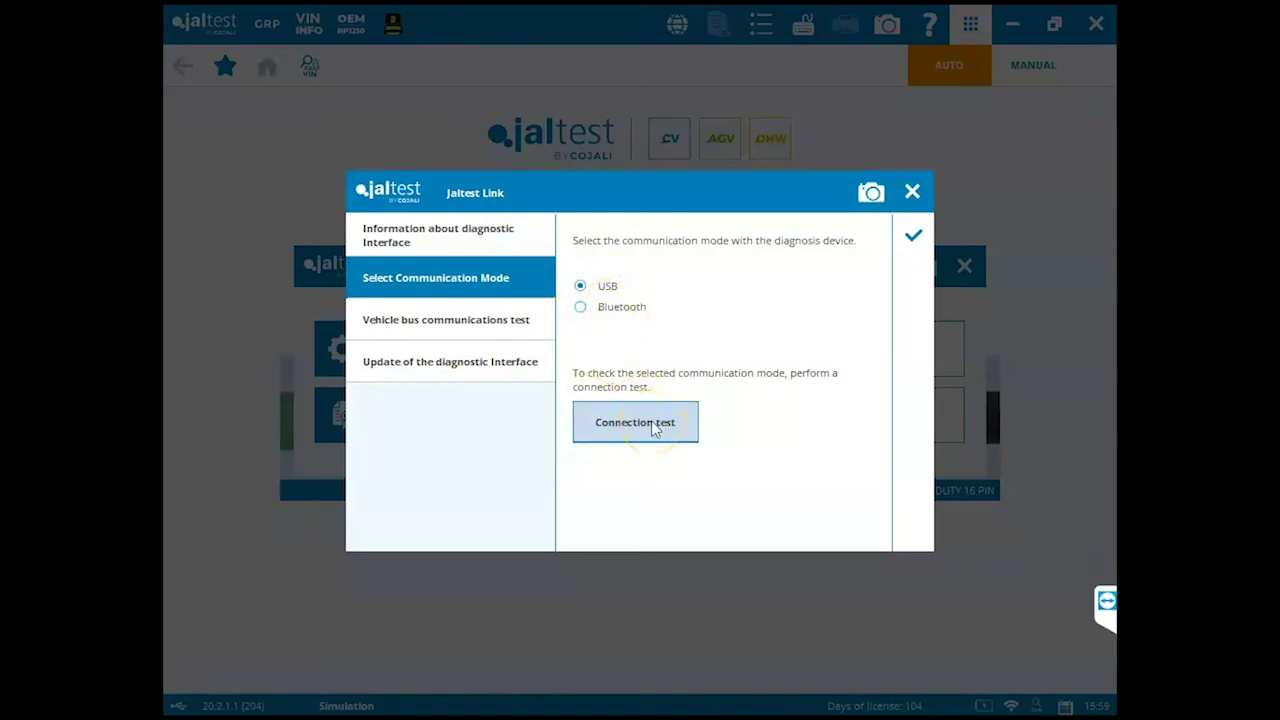
pyautogui.click(451, 321)
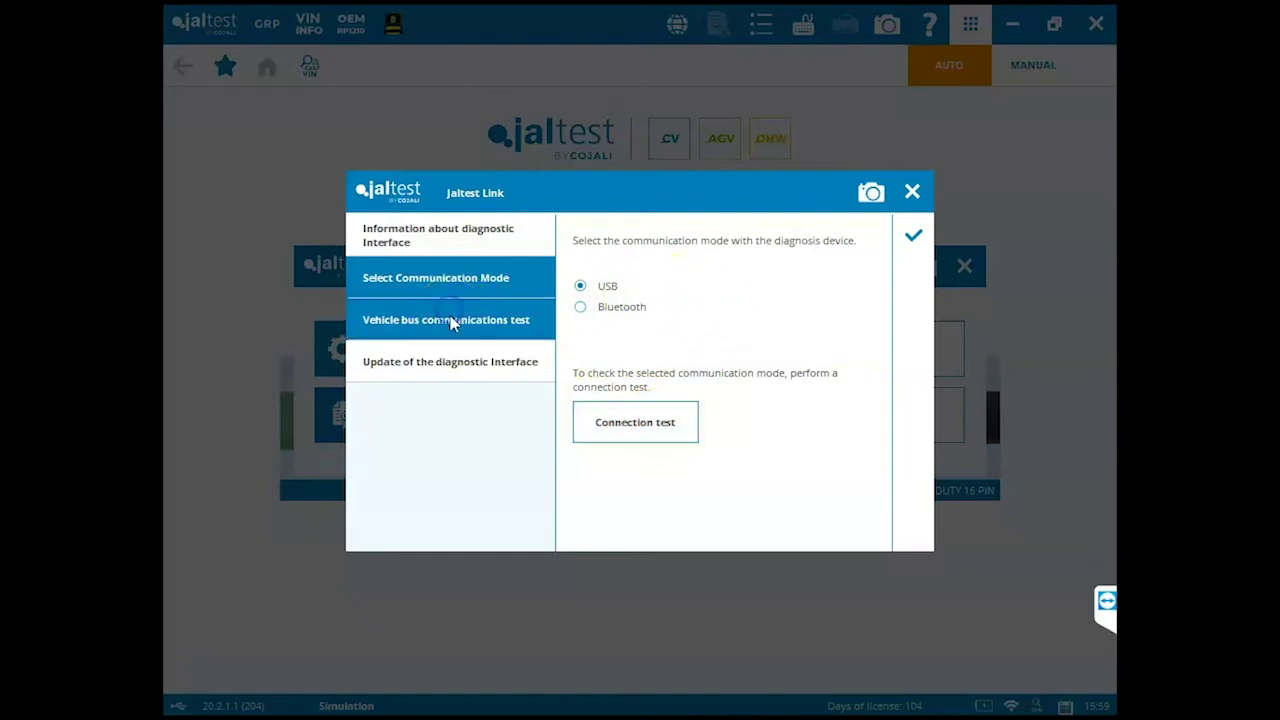
pyautogui.click(868, 422)
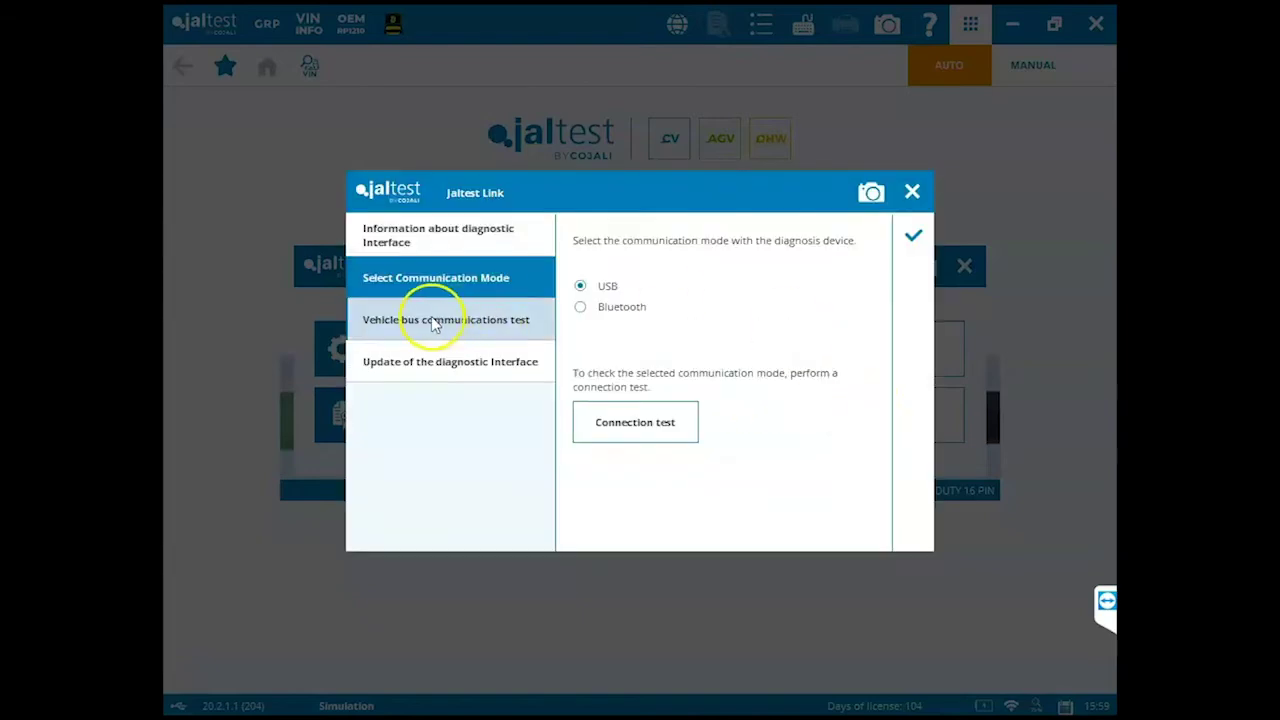
pyautogui.click(430, 366)
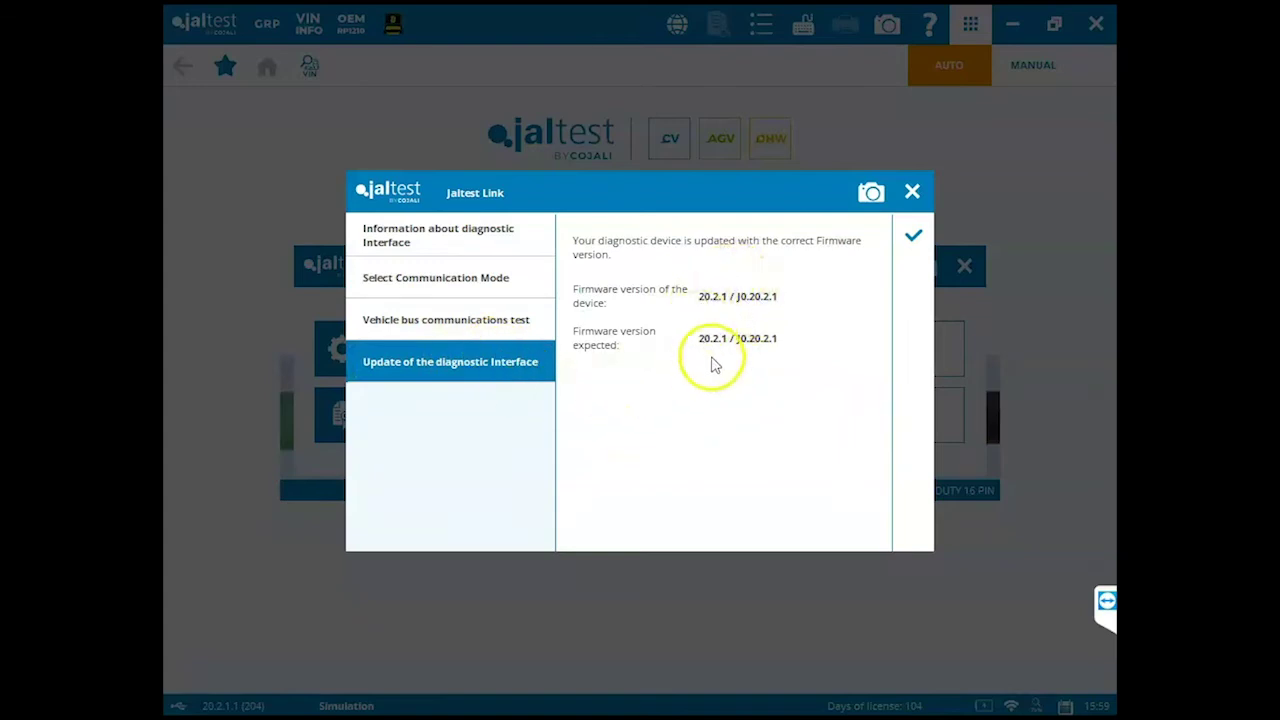
pyautogui.click(912, 191)
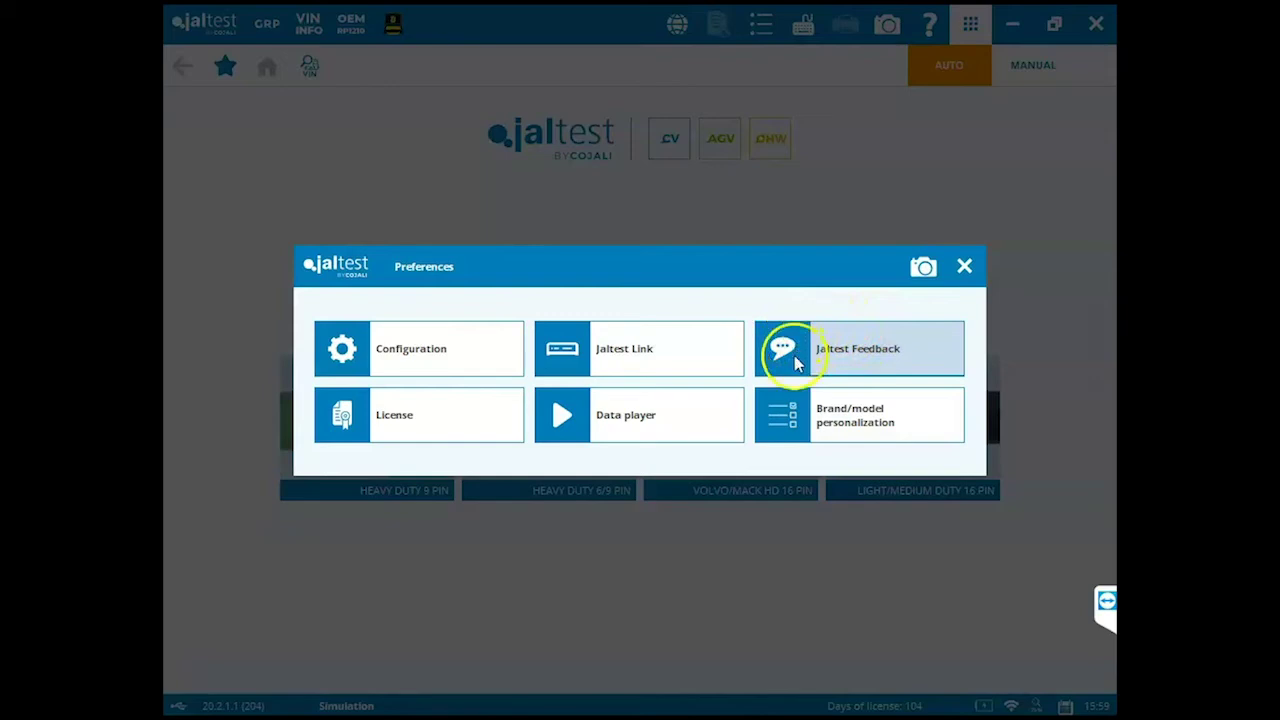
# Step: Read the activated license information and the License process and renewal options, then close License
pyautogui.click(448, 422)
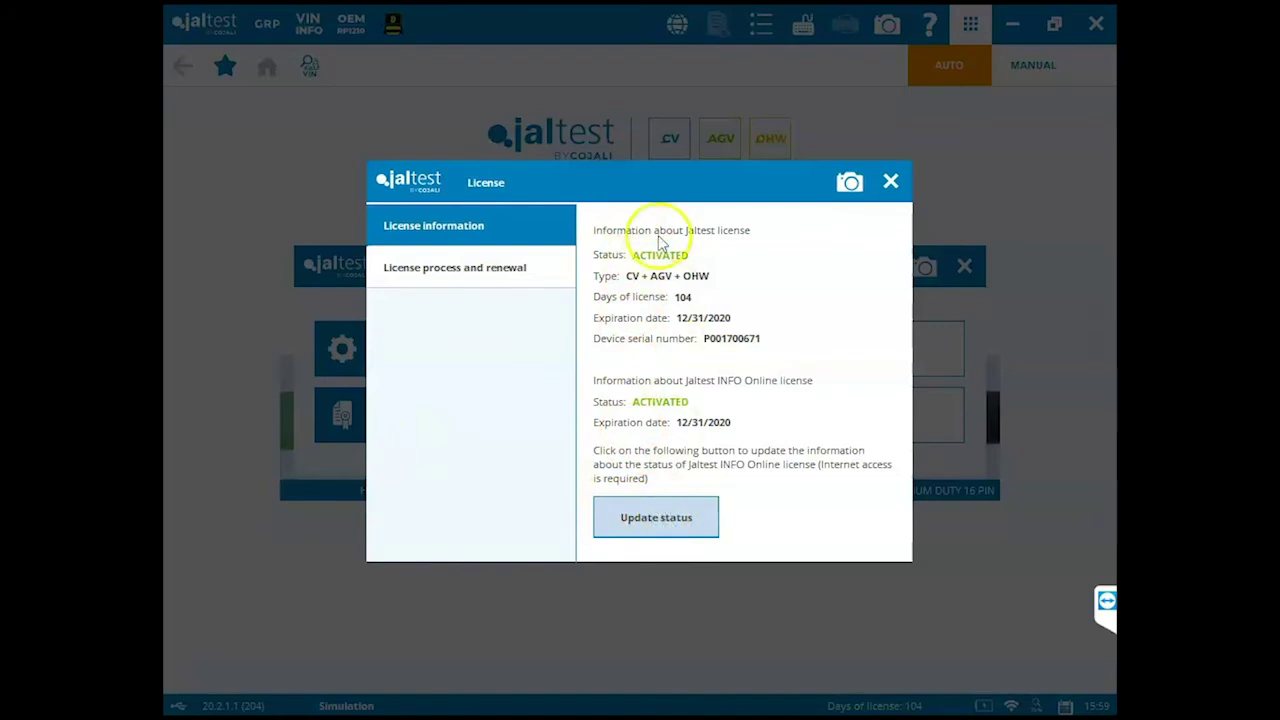
pyautogui.click(497, 270)
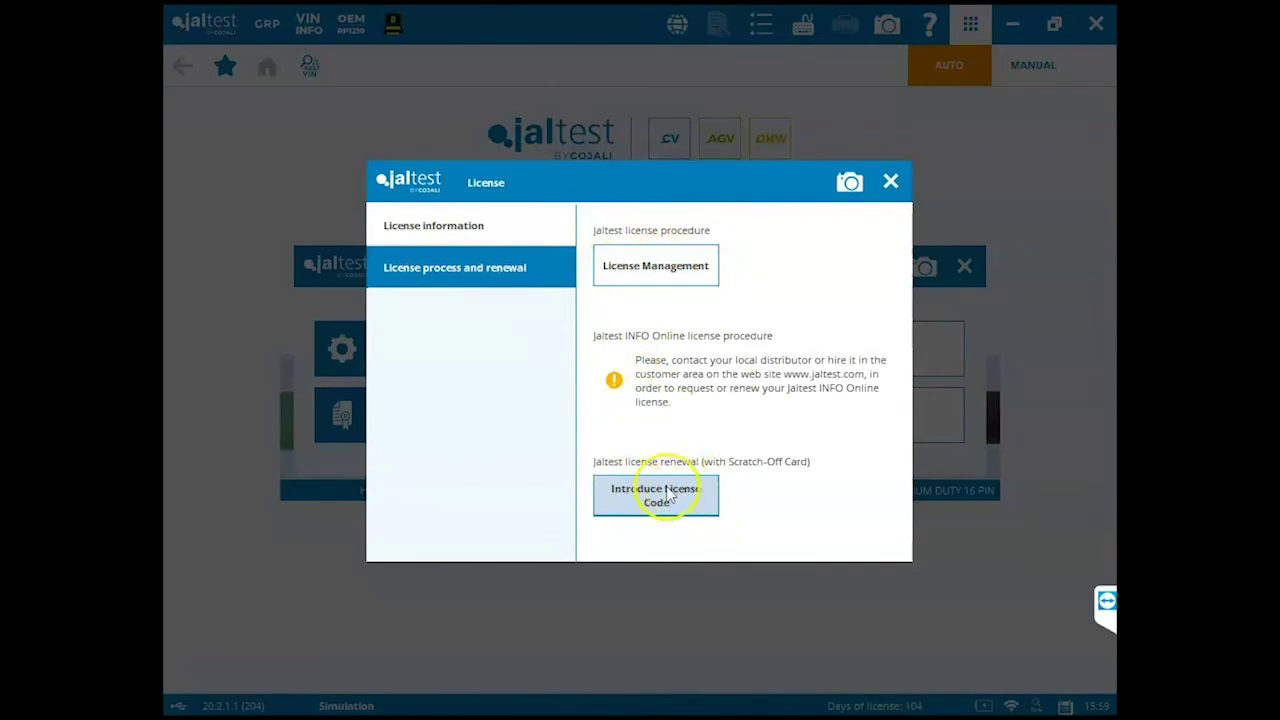
pyautogui.click(890, 180)
# Step: Play back the Cummins ISX 11.9/15 CM2350 .scfx recording (00:03:07) in the Data player
pyautogui.click(600, 410)
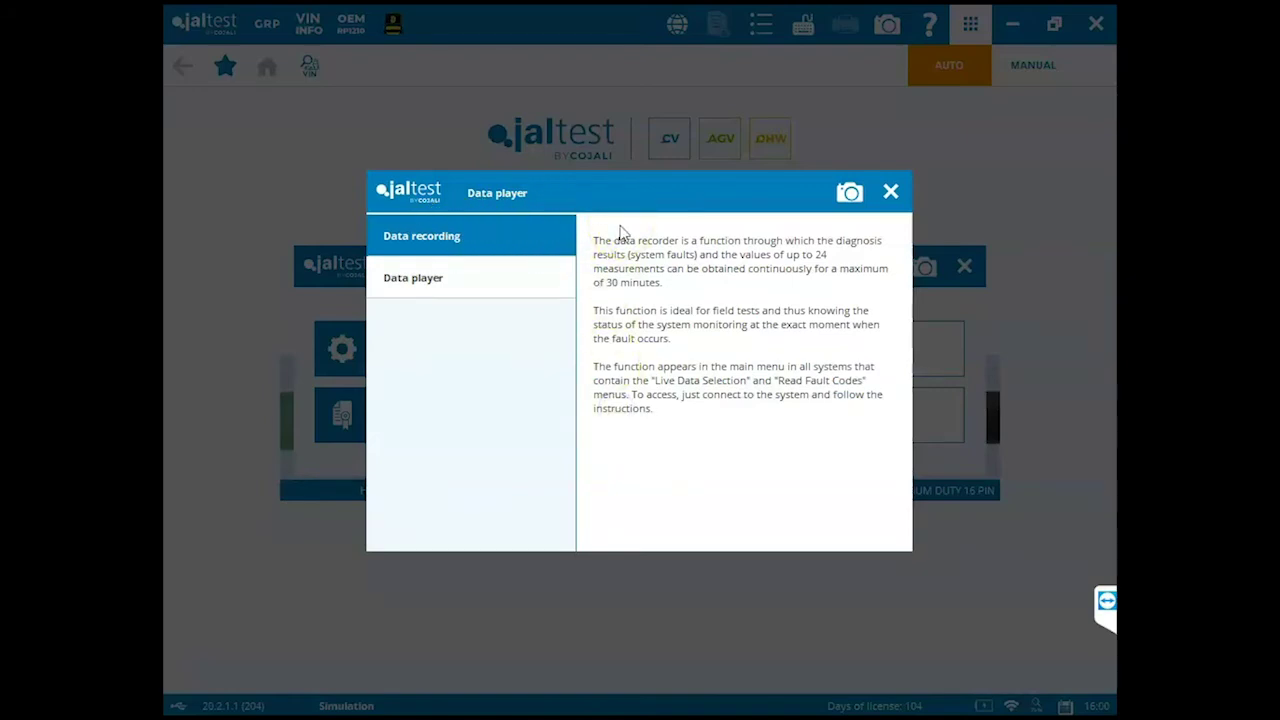
pyautogui.click(485, 283)
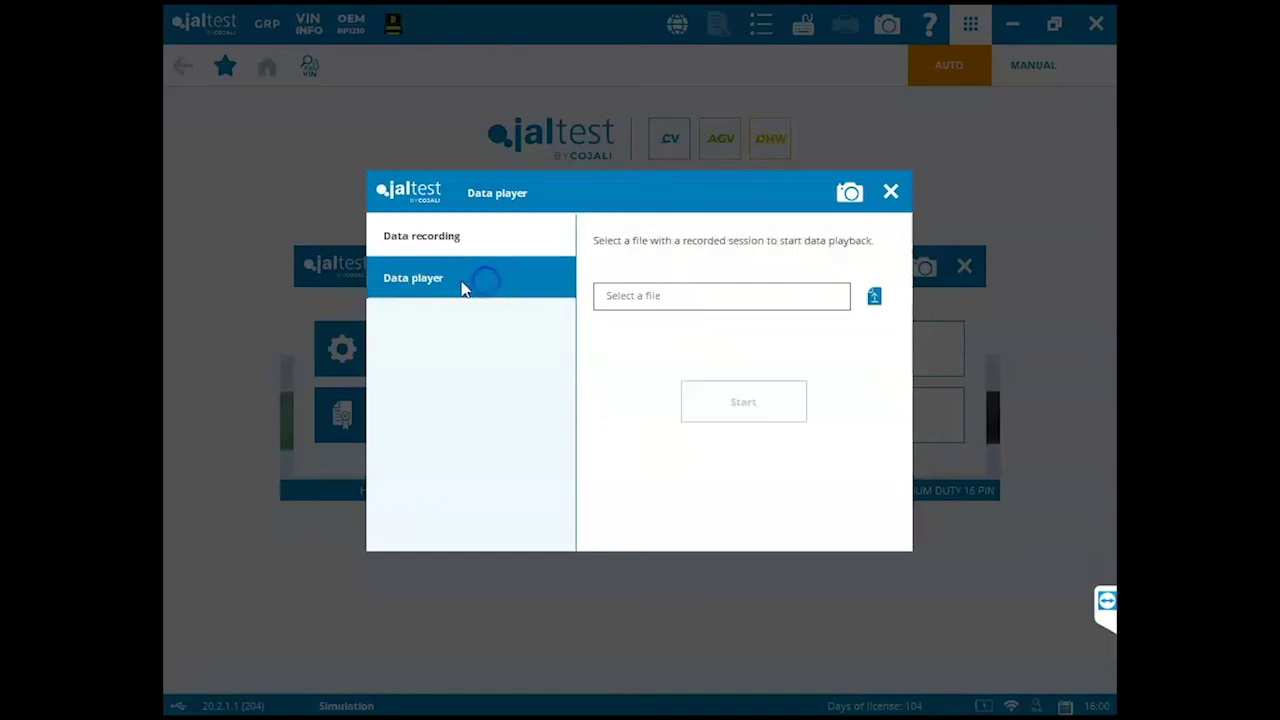
pyautogui.click(874, 296)
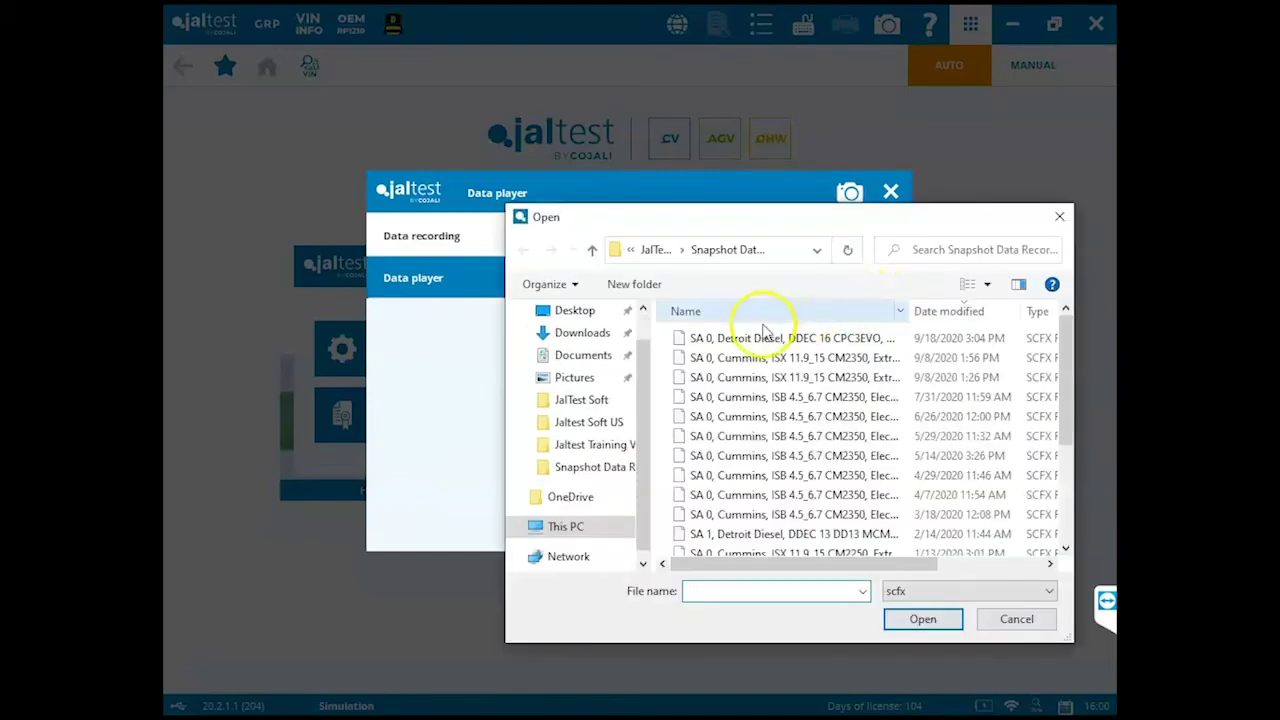
pyautogui.doubleClick(763, 332)
pyautogui.click(714, 400)
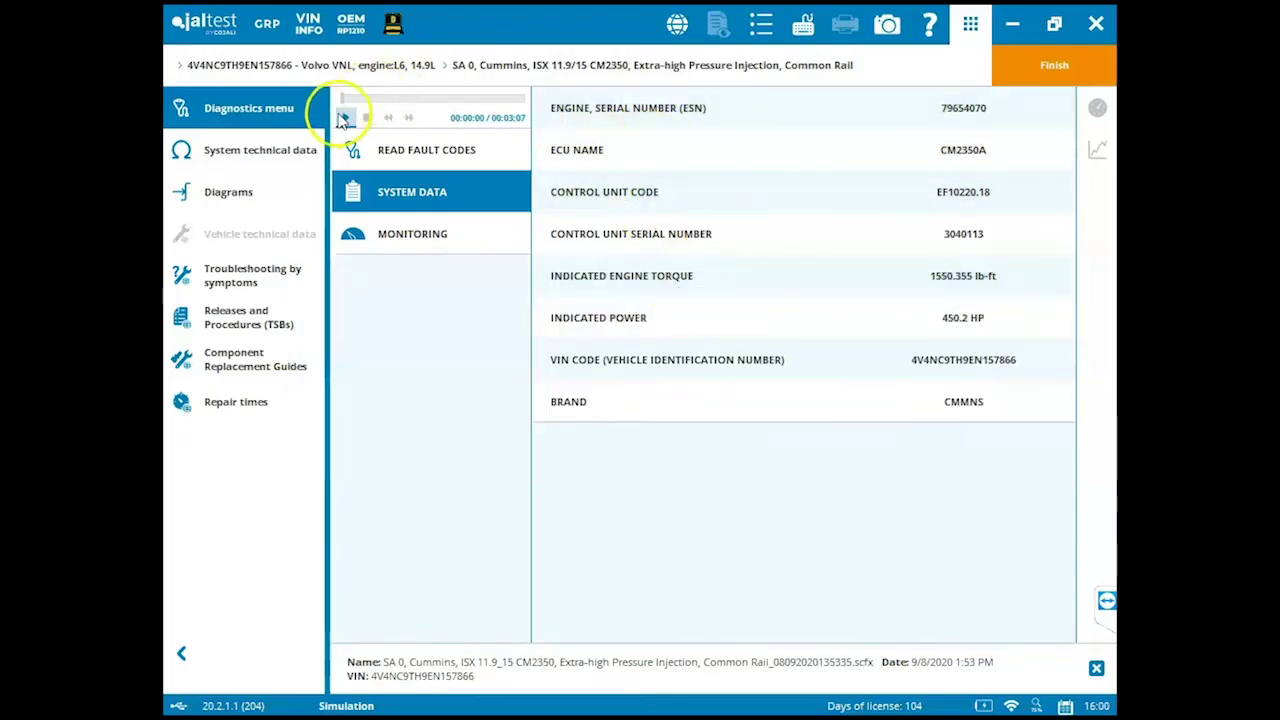
# Step: Briefly play and stop the recording, then confirm its ECU has no stored fault codes
pyautogui.click(343, 118)
pyautogui.click(367, 118)
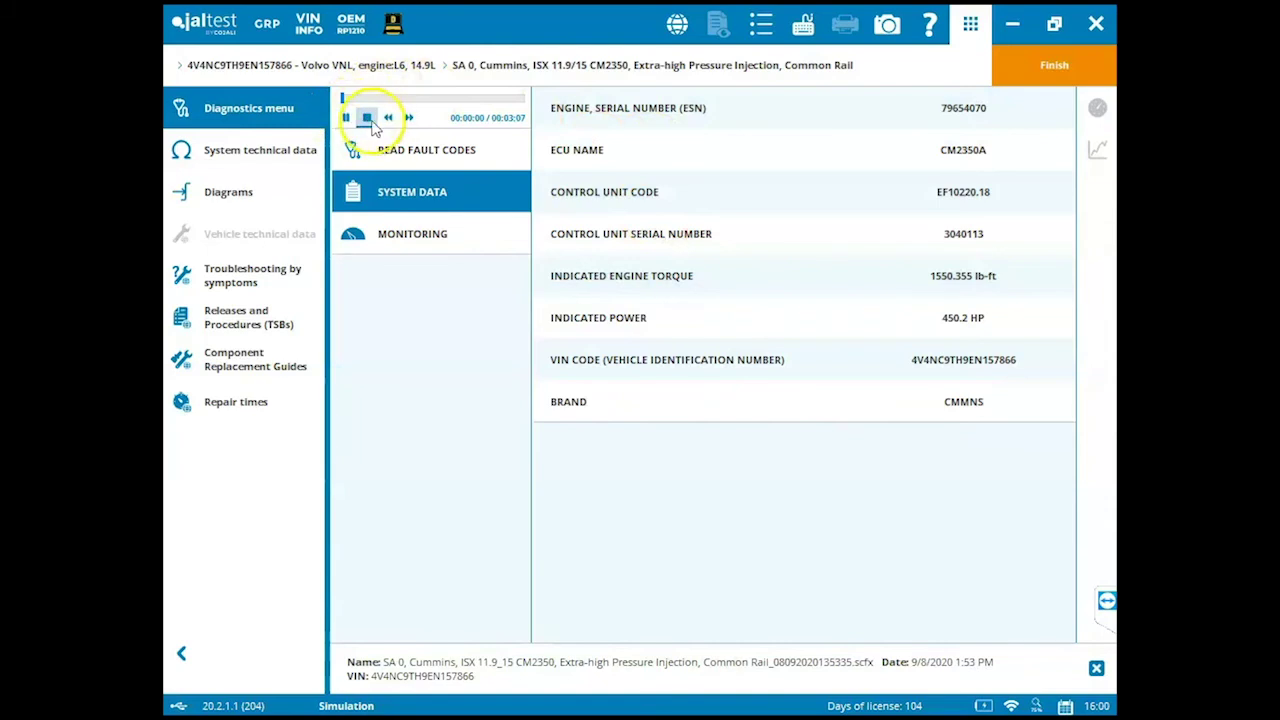
pyautogui.click(416, 154)
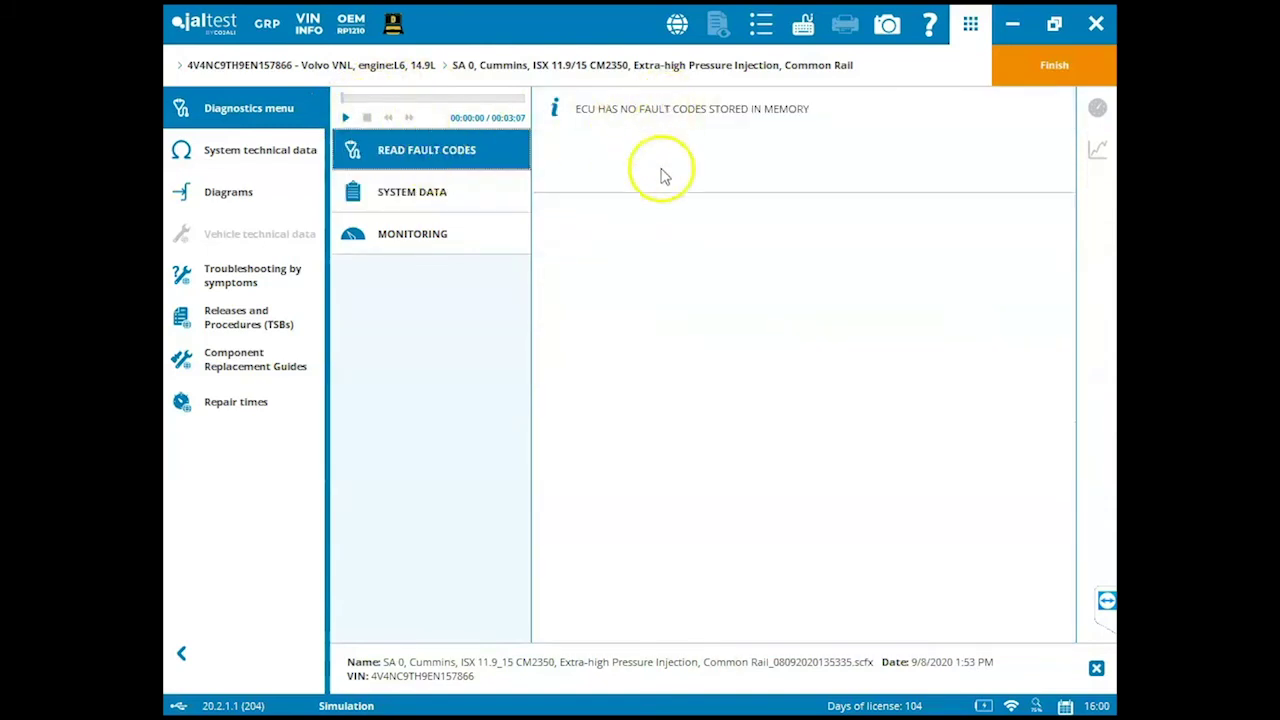
# Step: Review the recorded system data, then replay the 8 live monitoring parameters
pyautogui.click(447, 188)
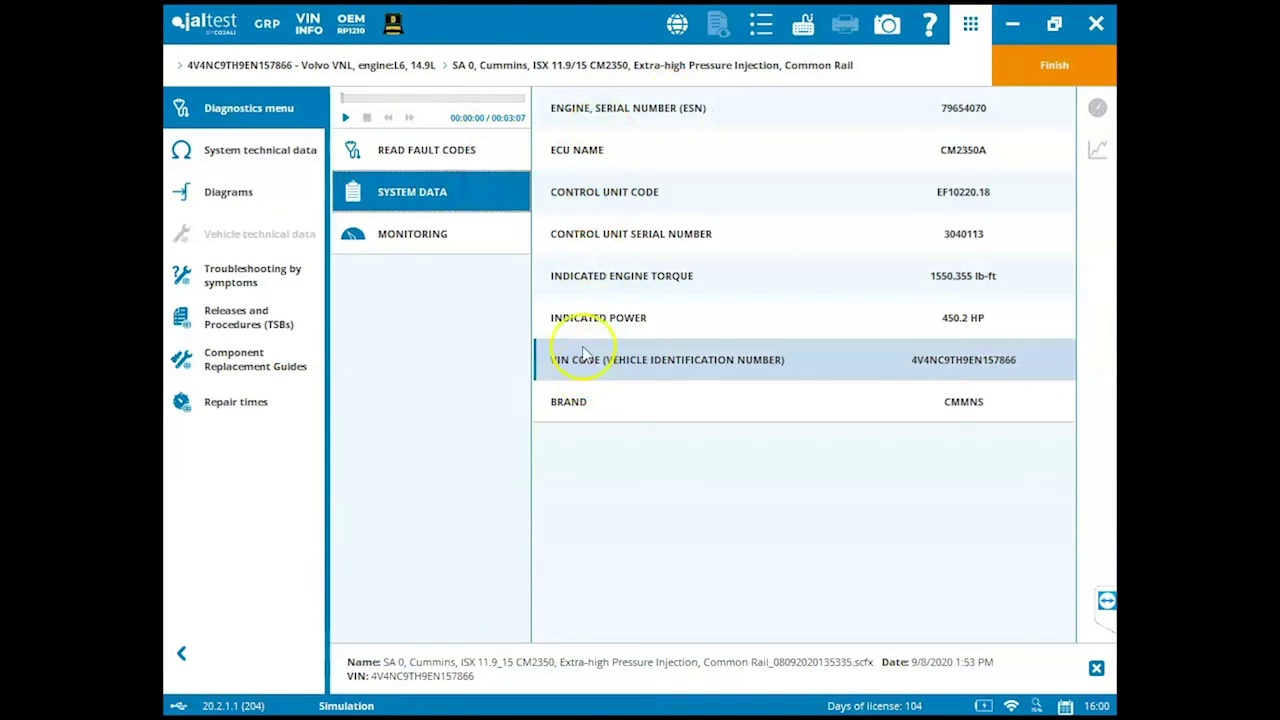
pyautogui.click(480, 243)
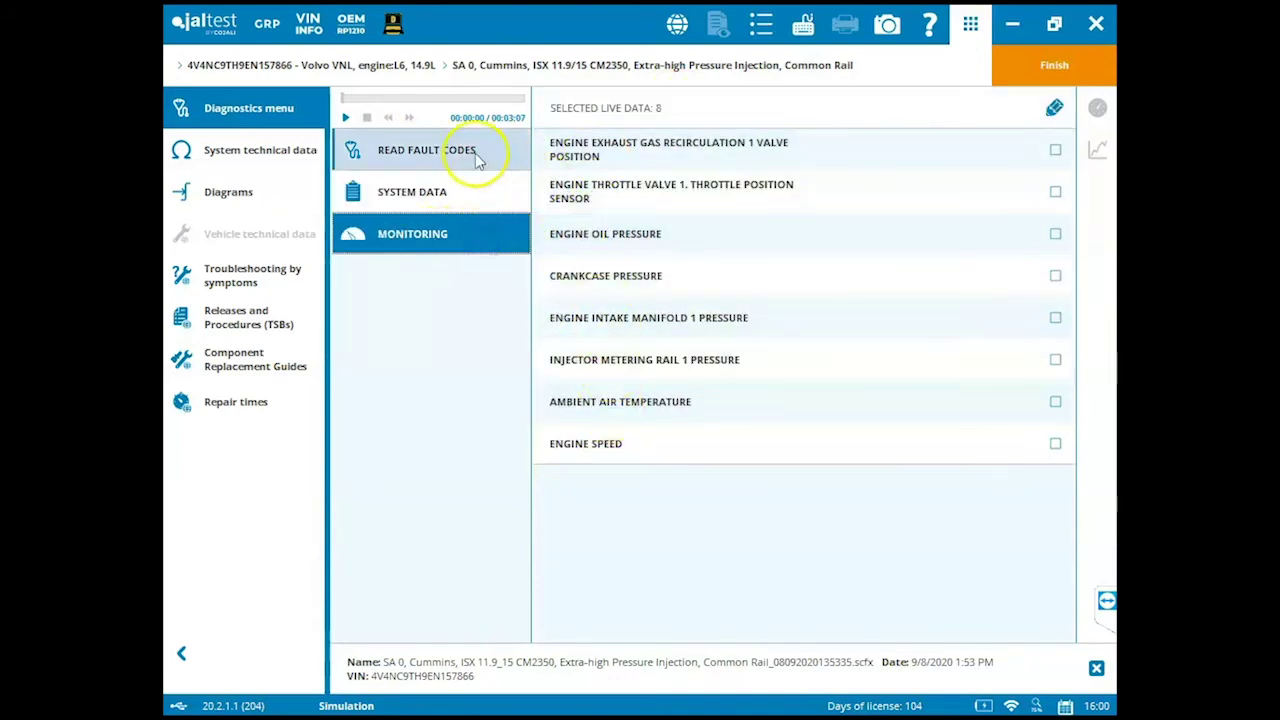
pyautogui.click(347, 117)
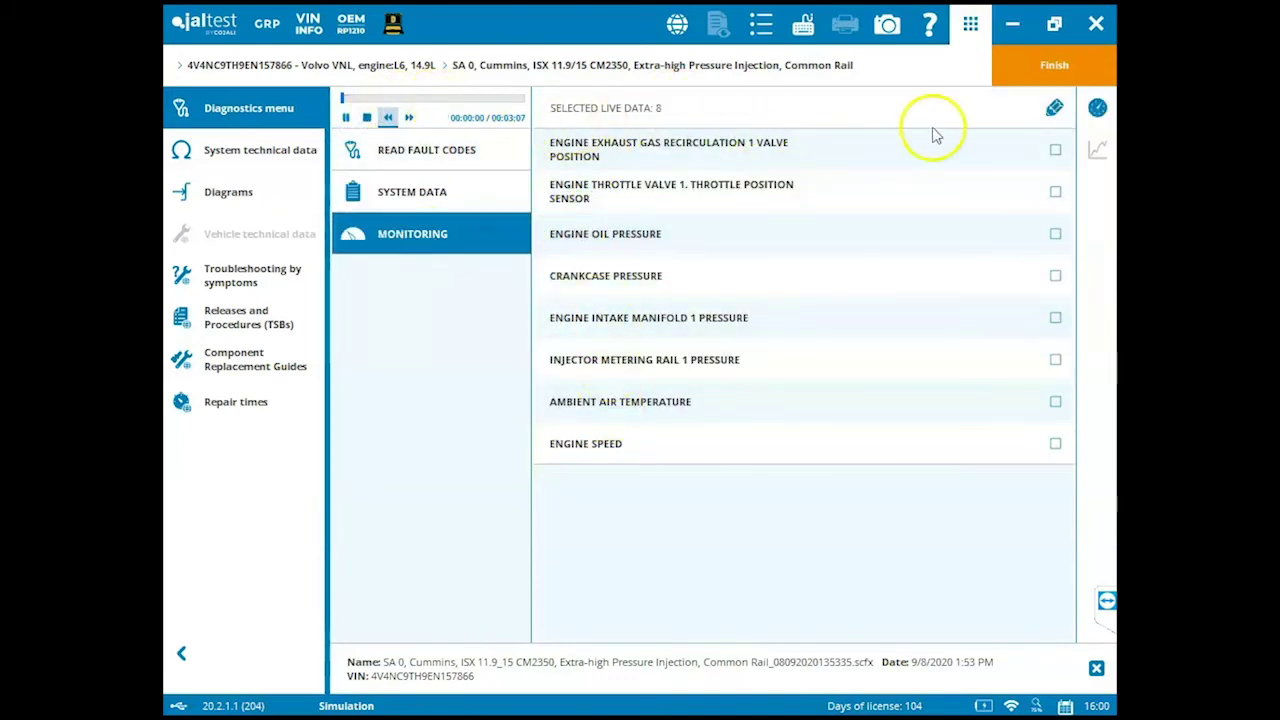
# Step: Graph EGR valve position, throttle position and engine oil pressure, hiding the red trace
pyautogui.click(1056, 150)
pyautogui.click(1056, 191)
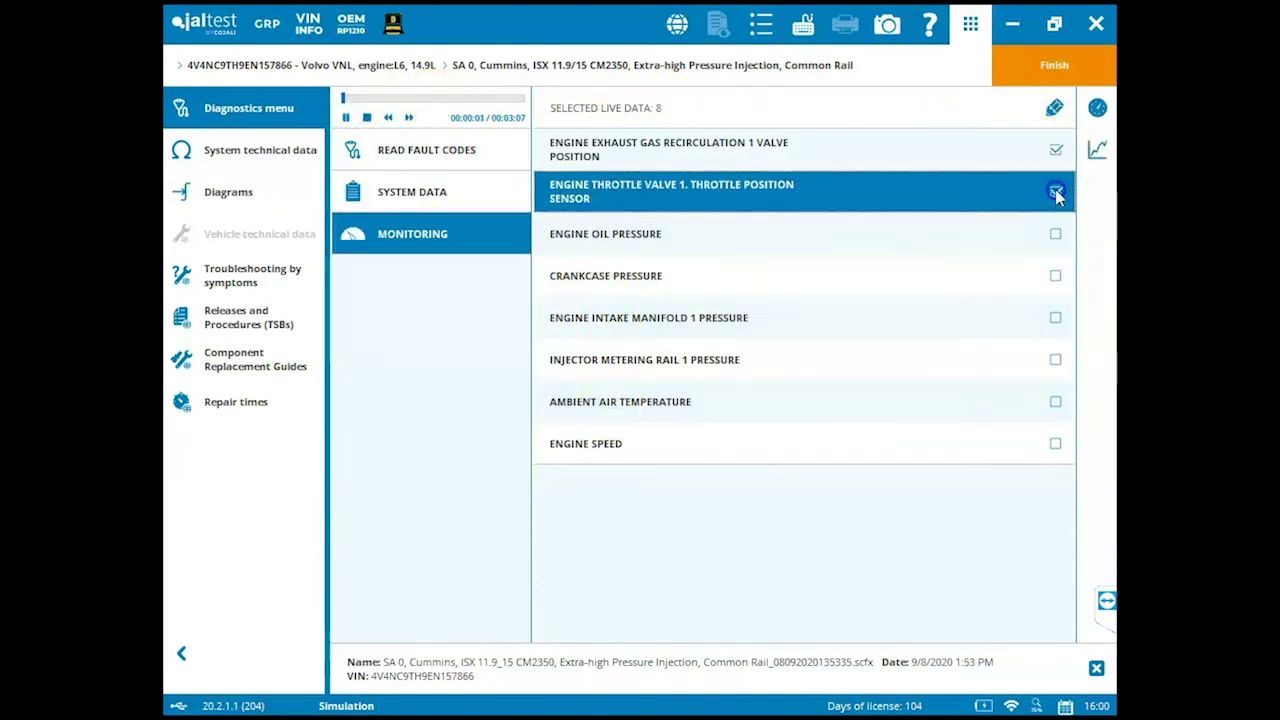
pyautogui.click(1056, 233)
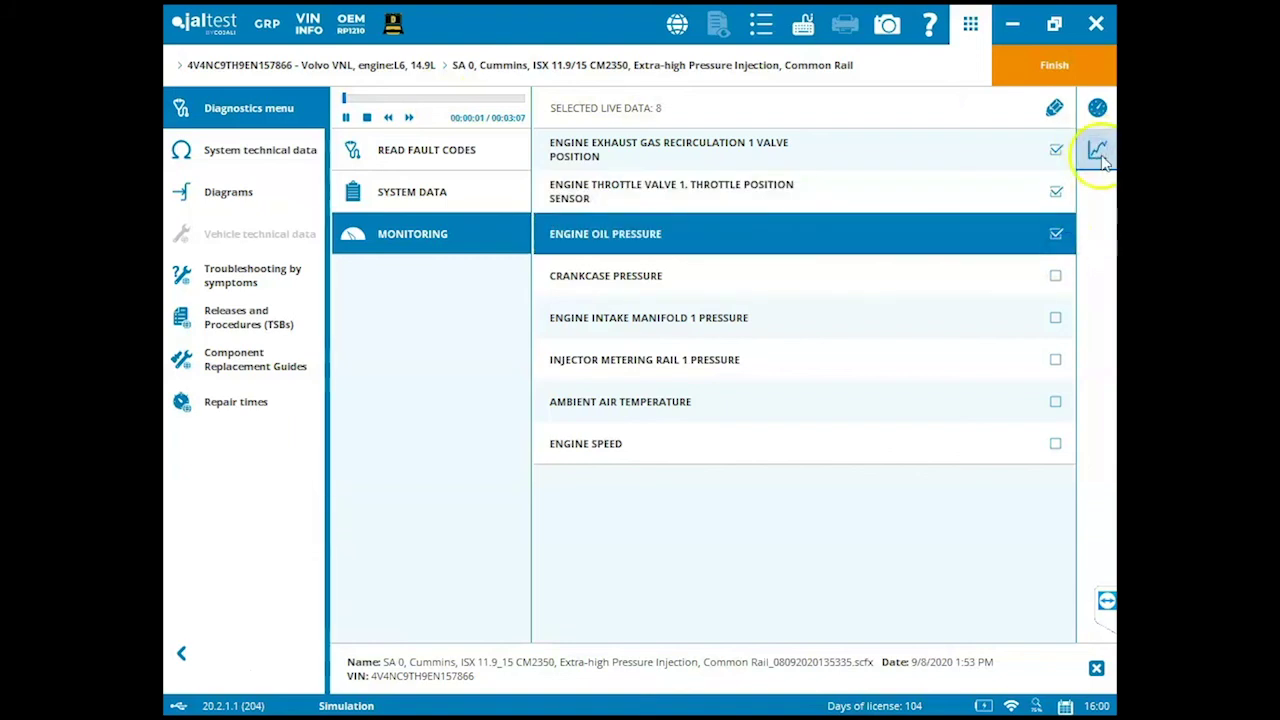
pyautogui.click(1098, 151)
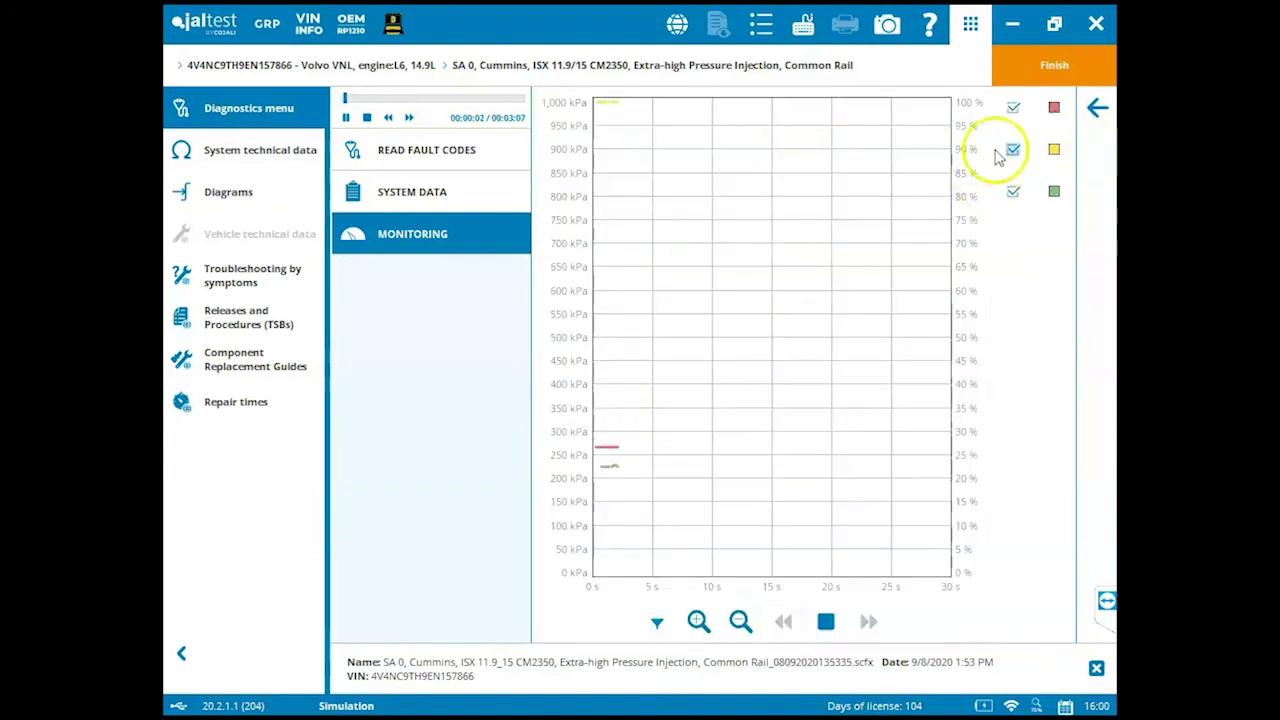
pyautogui.click(1013, 110)
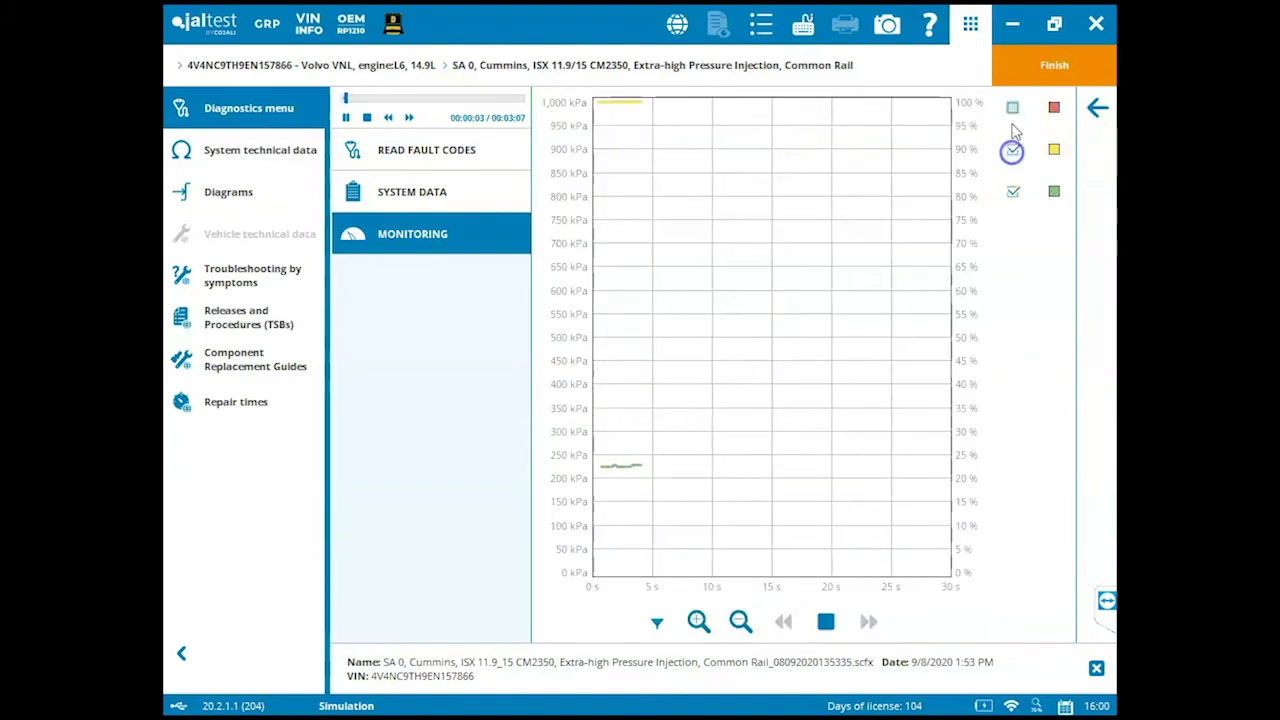
pyautogui.click(1104, 110)
# Step: View both pages of gauges, then exit the data player and reopen Preferences
pyautogui.click(1100, 108)
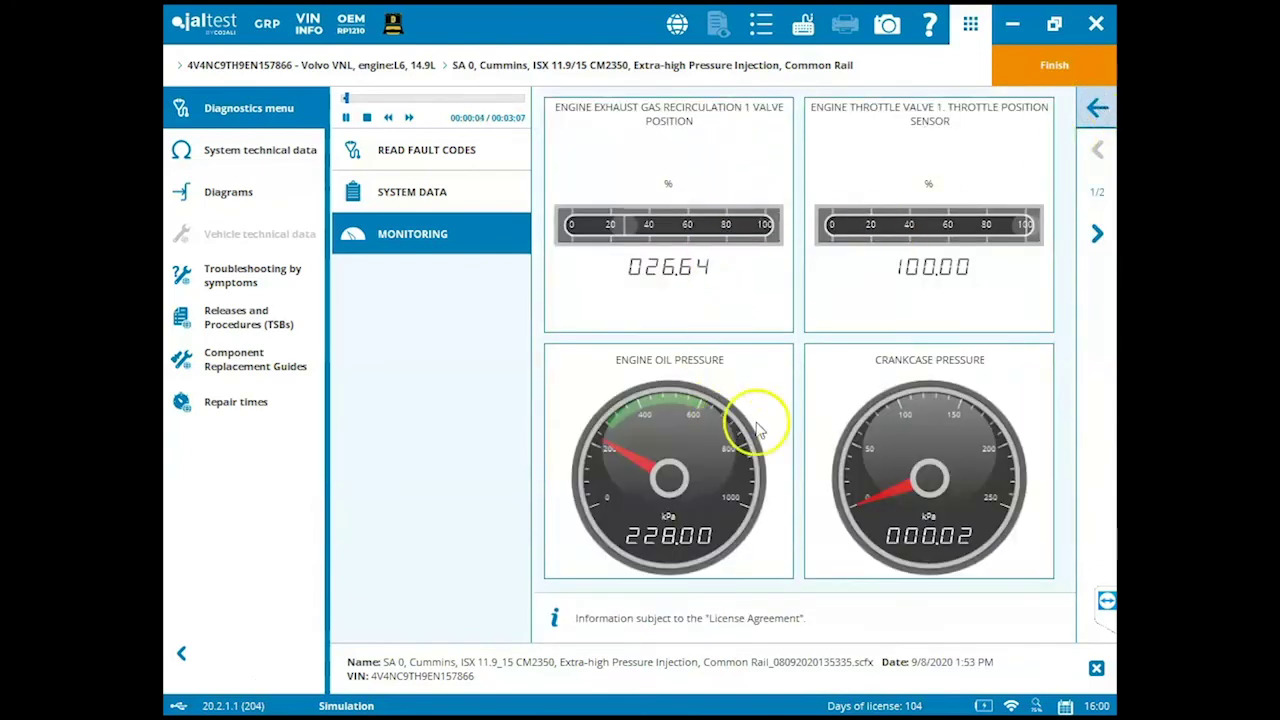
pyautogui.click(1100, 233)
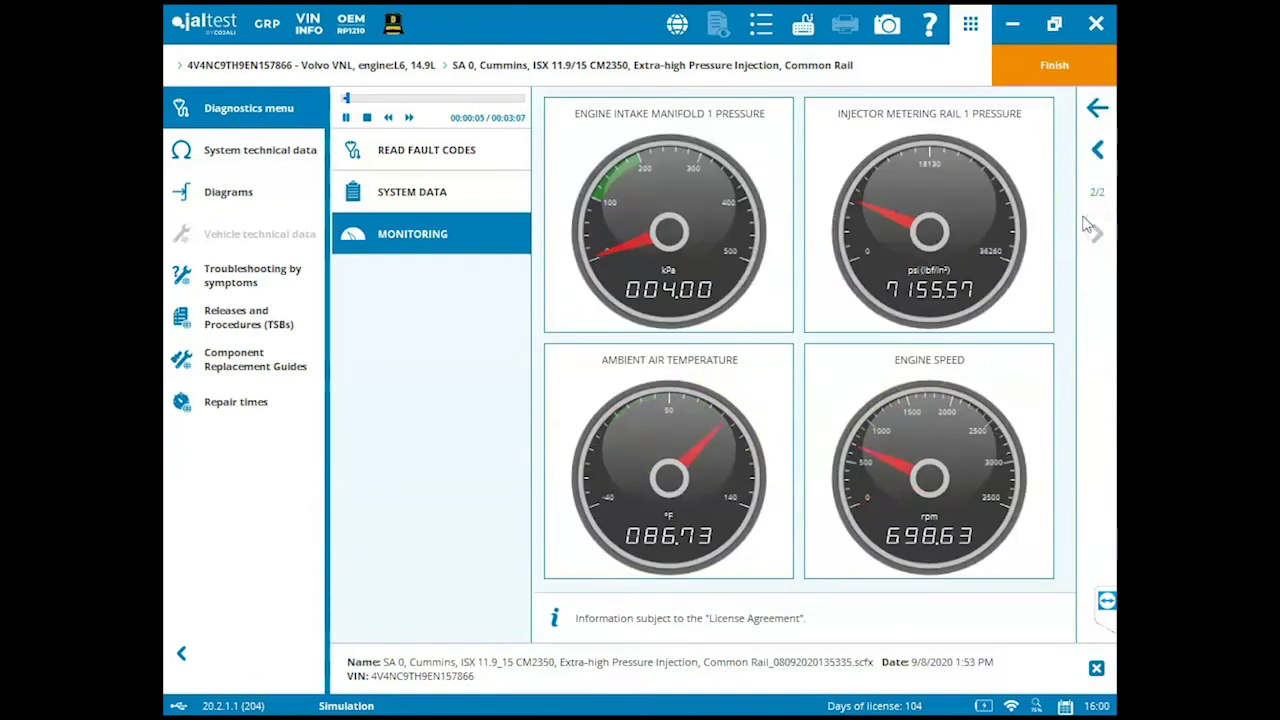
pyautogui.click(1056, 68)
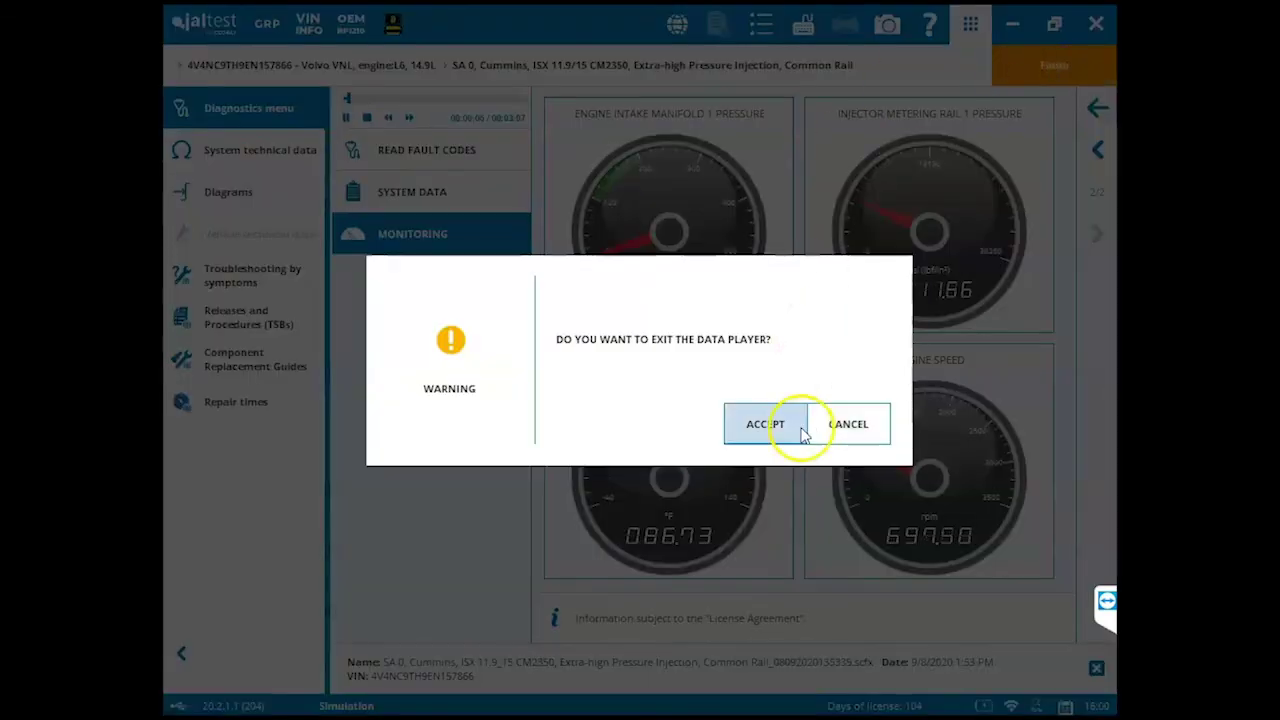
pyautogui.click(800, 430)
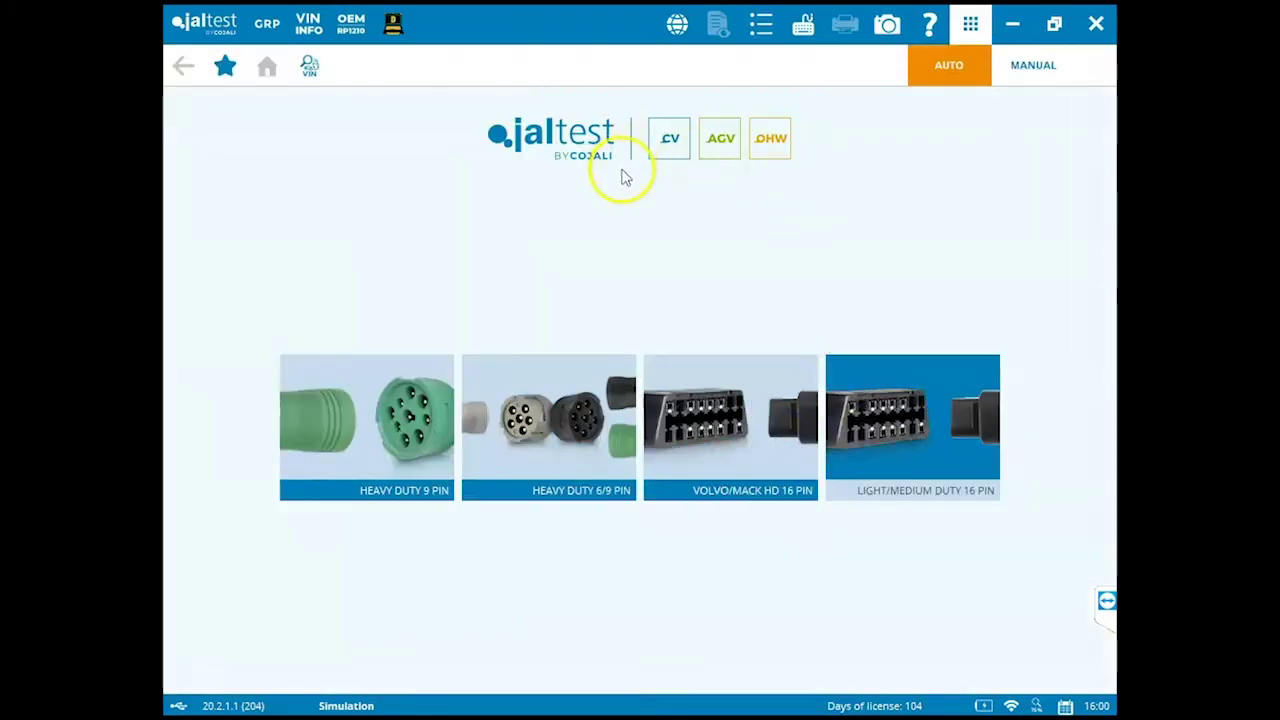
pyautogui.click(759, 24)
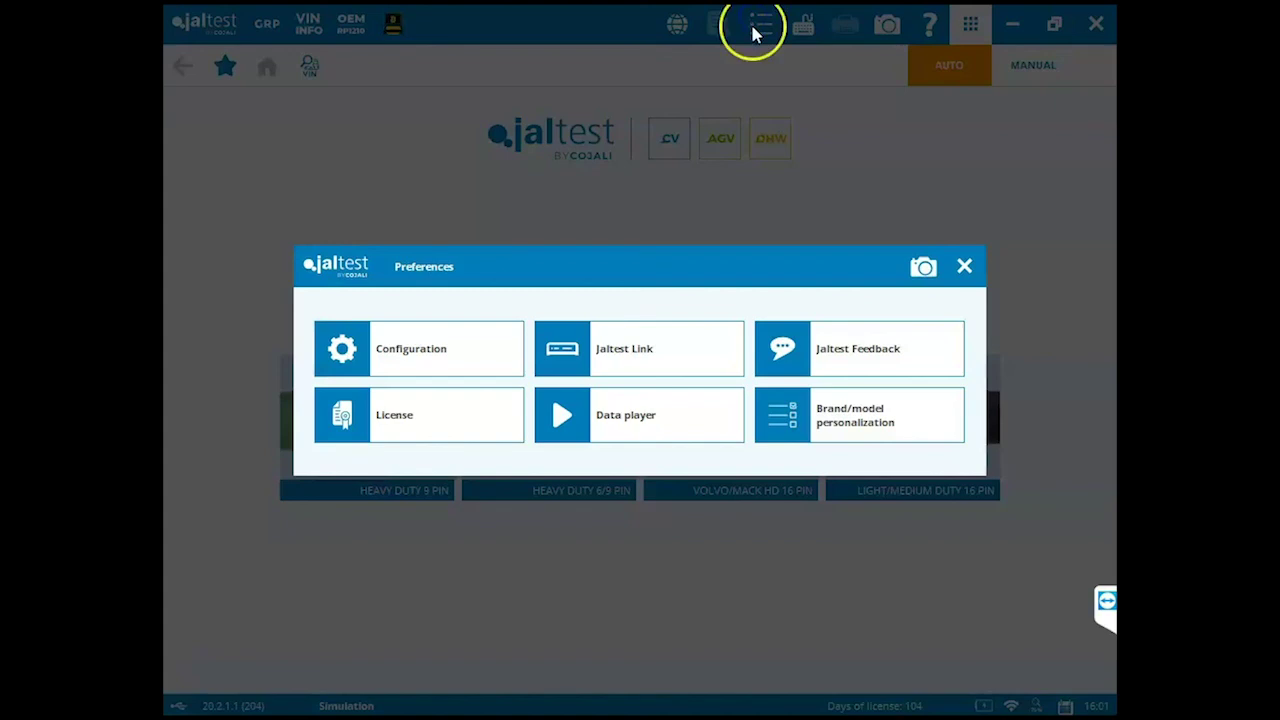
# Step: Check Brand/model personalization shows no customized brands, then close it and Preferences
pyautogui.click(861, 418)
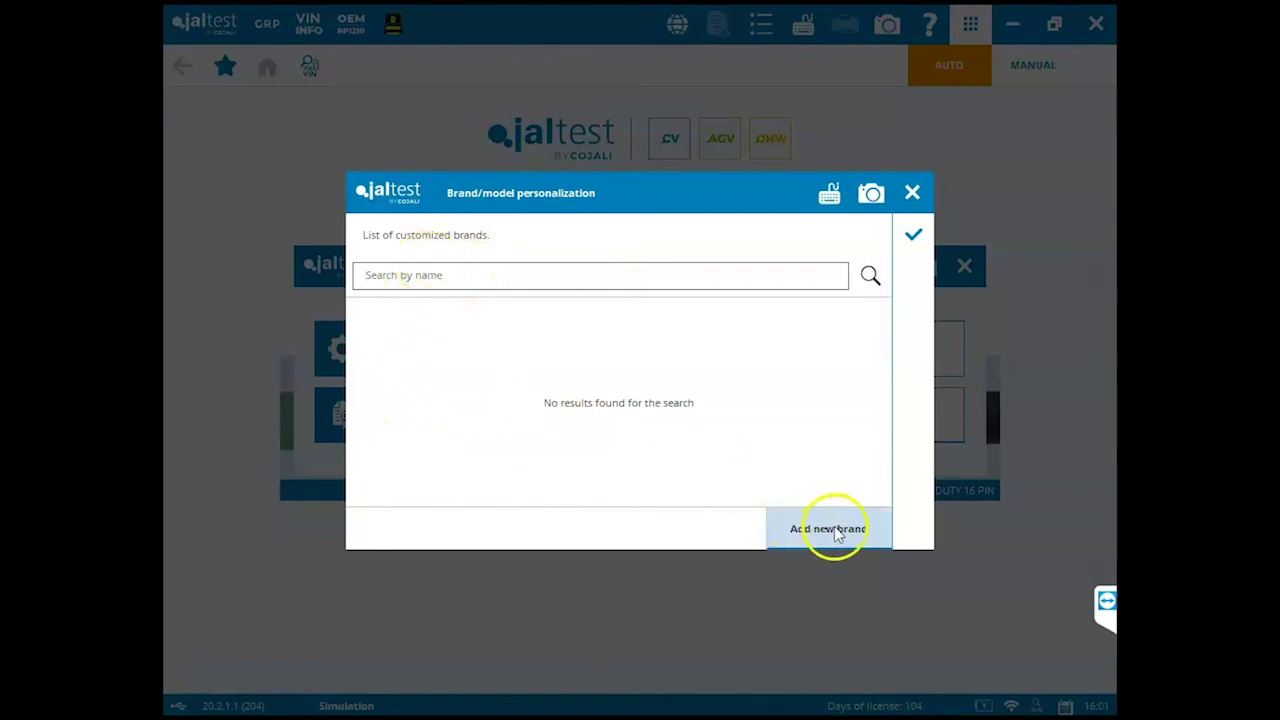
pyautogui.click(913, 240)
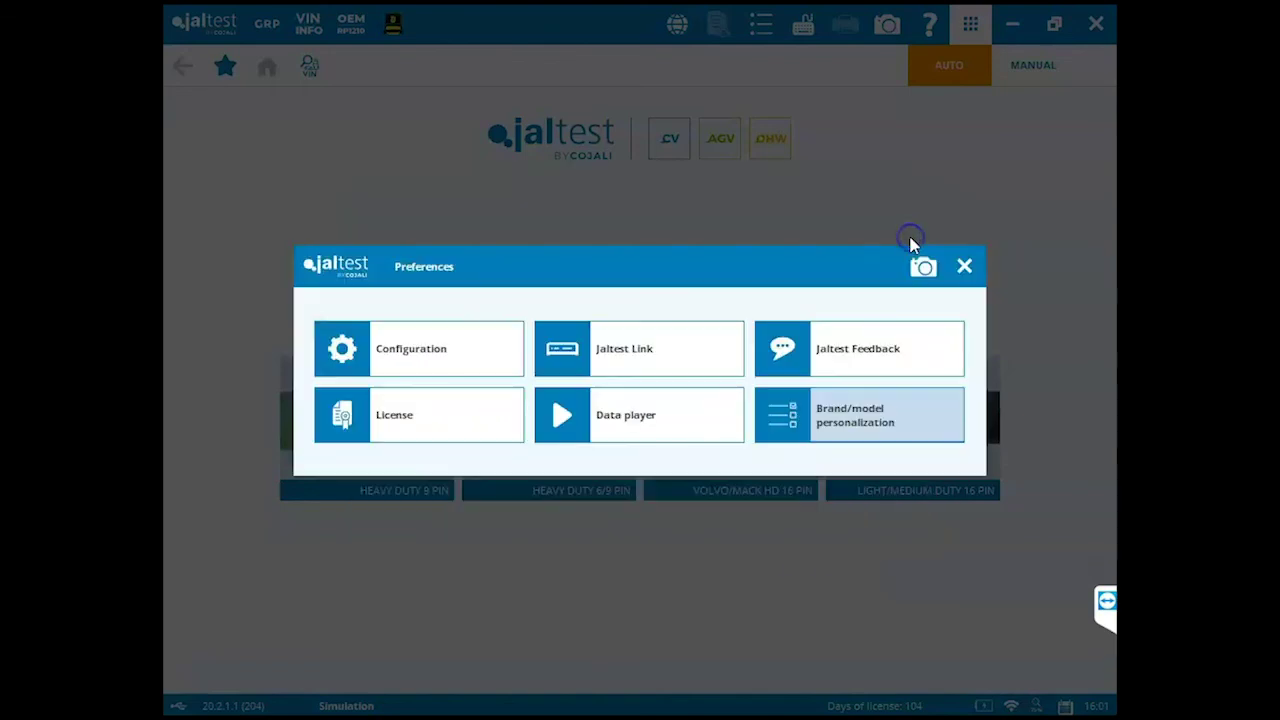
pyautogui.click(964, 262)
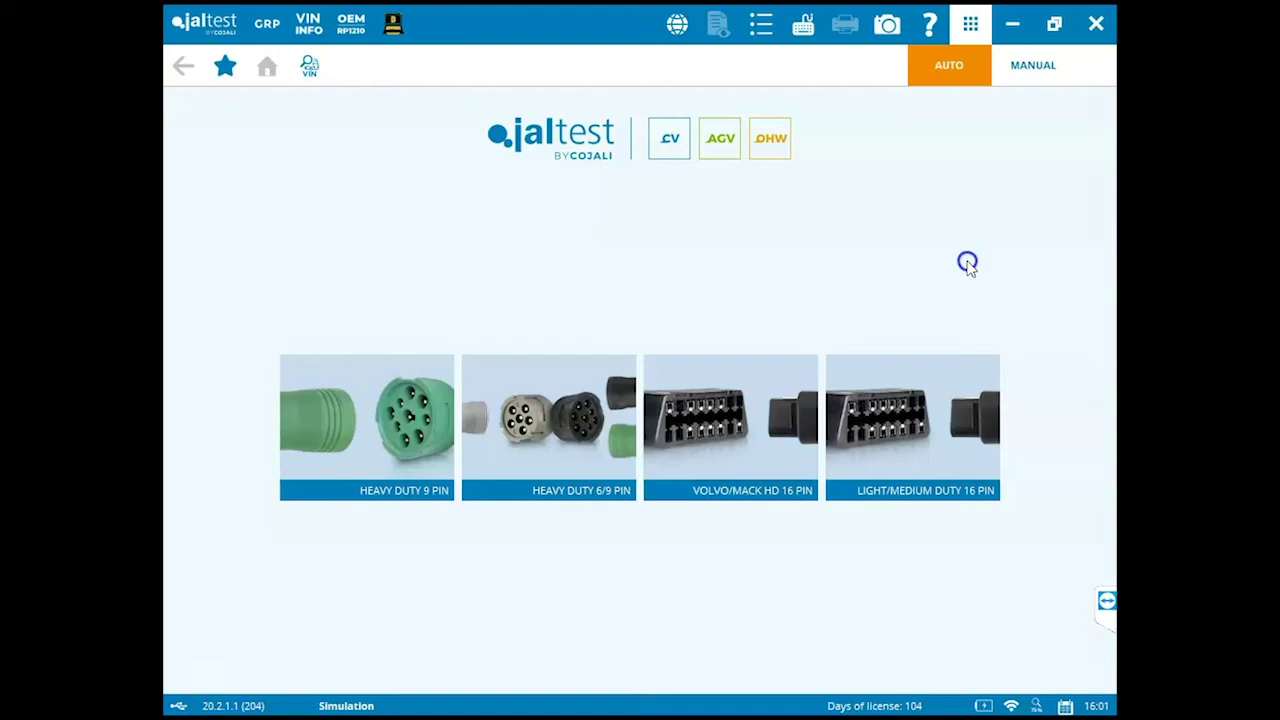